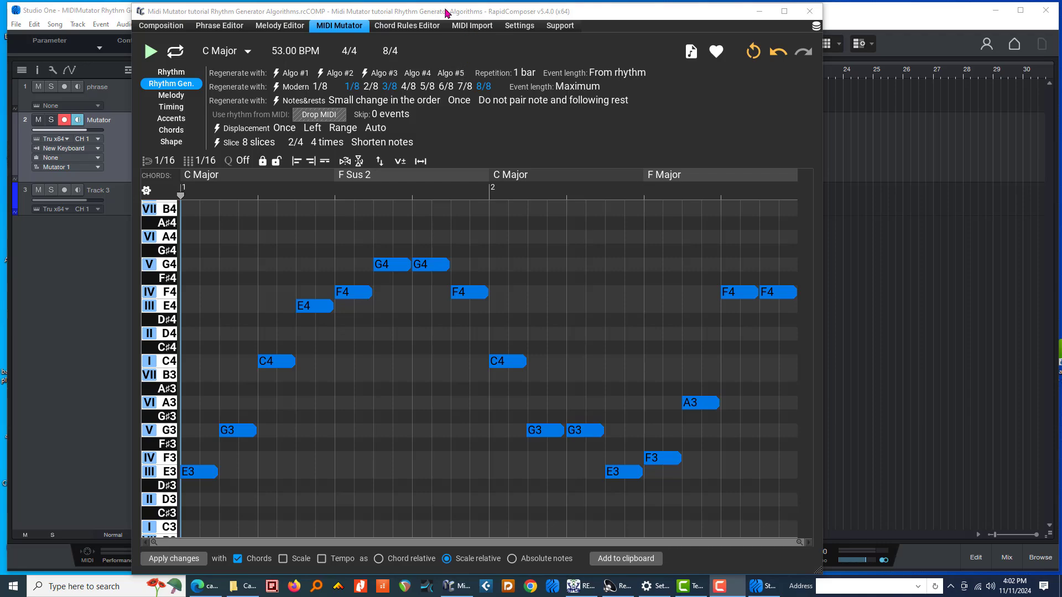
- Preview the original two-bar phrase in MIDI Mutator, then stop playback
{"action": "left_click_drag", "start_coordinate": [448, 13], "coordinate": [450, 17]}
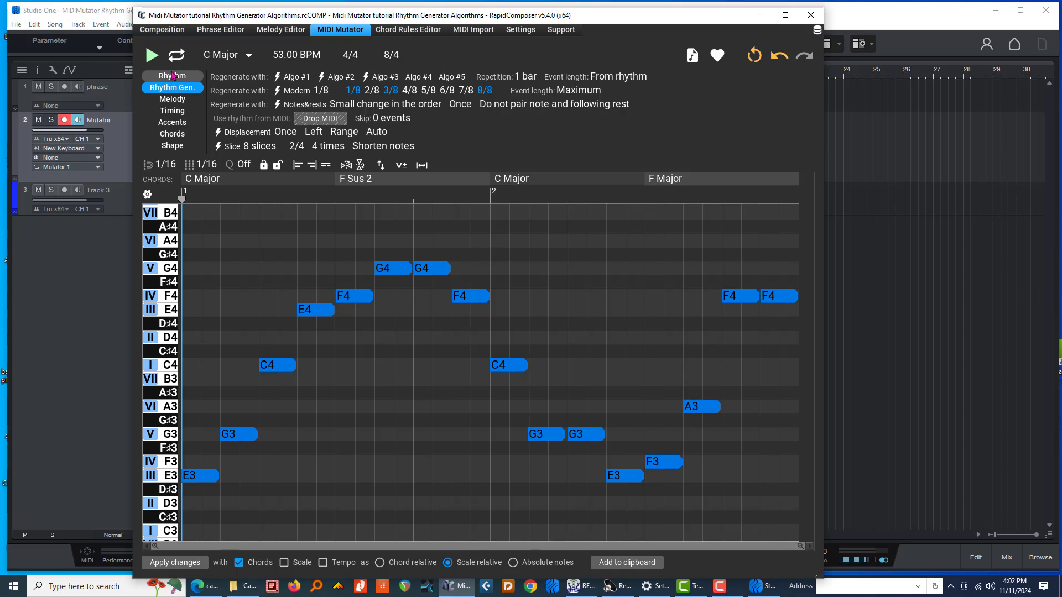
{"action": "left_click", "coordinate": [151, 54]}
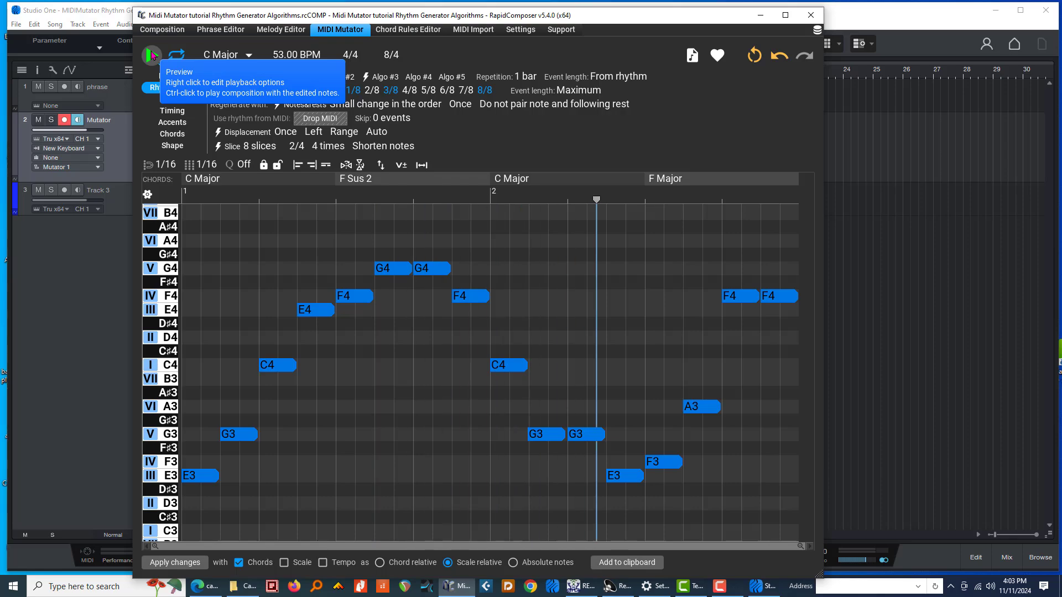
{"action": "left_click", "coordinate": [151, 55]}
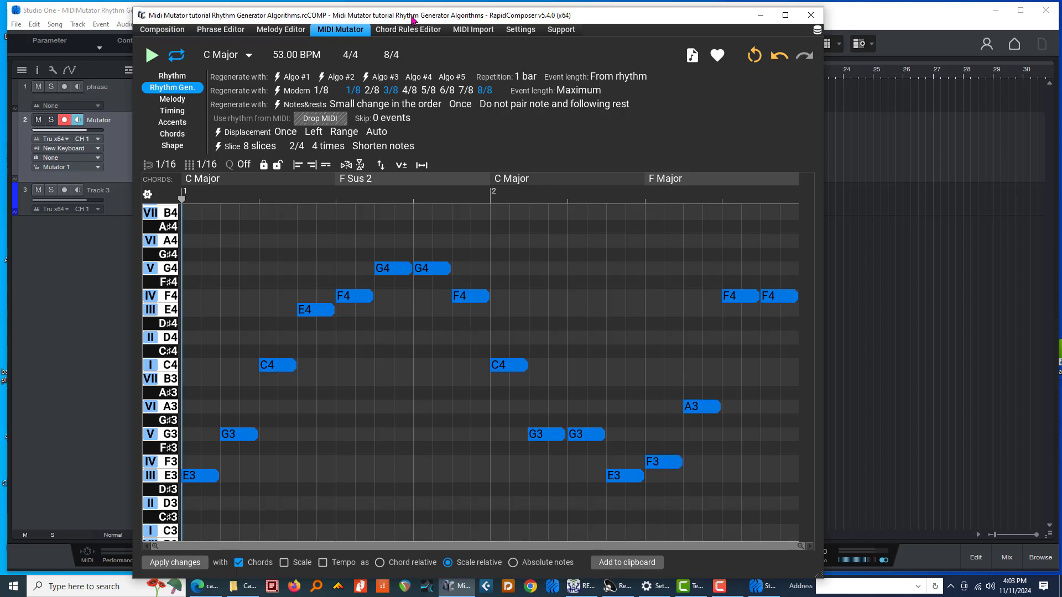
{"action": "left_click_drag", "start_coordinate": [412, 17], "coordinate": [406, 205]}
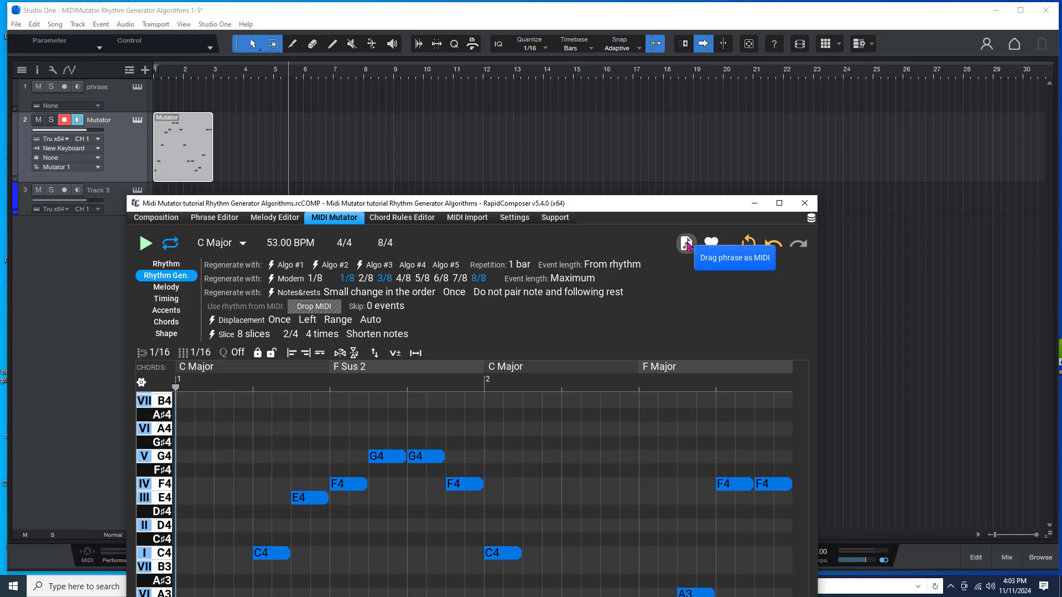
{"action": "left_click_drag", "start_coordinate": [686, 246], "coordinate": [239, 155]}
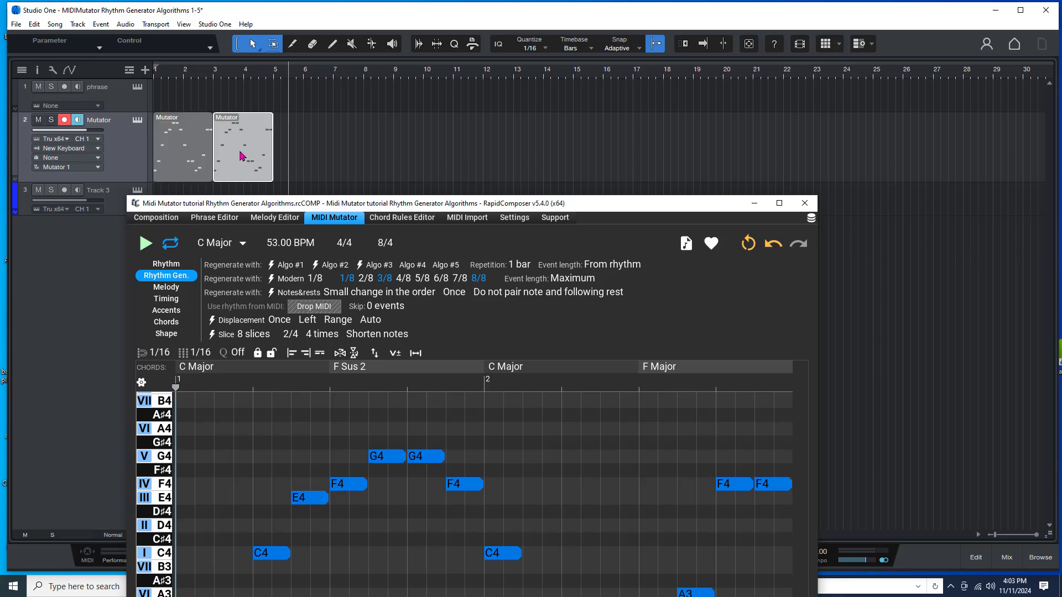
{"action": "key", "text": "ctrl+z"}
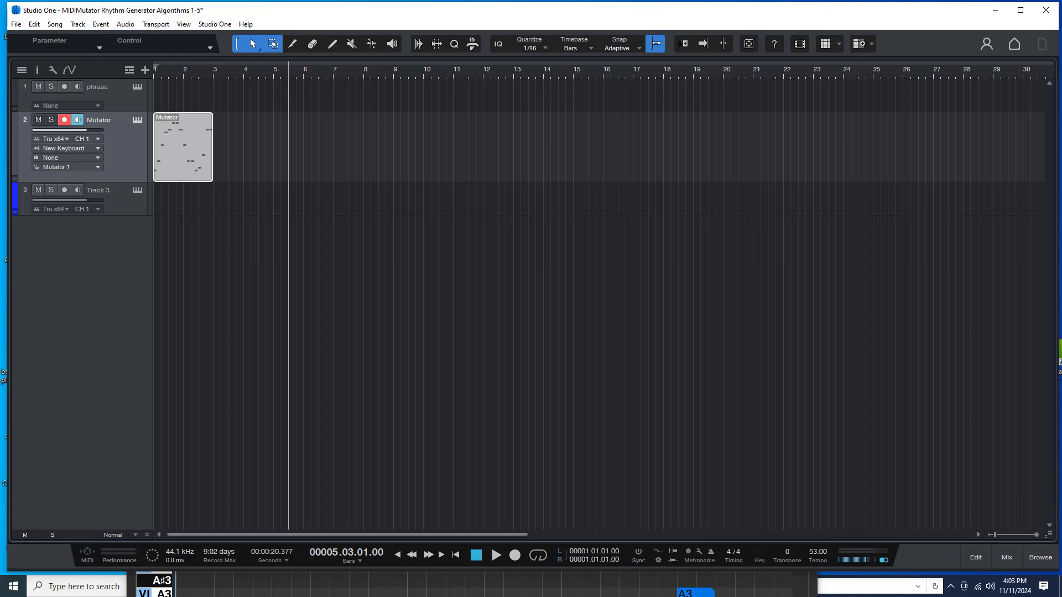
- Open the existing Mutator clip in the score editor and examine the notated rhythm of its two bars
{"action": "key", "text": "alt+Tab"}
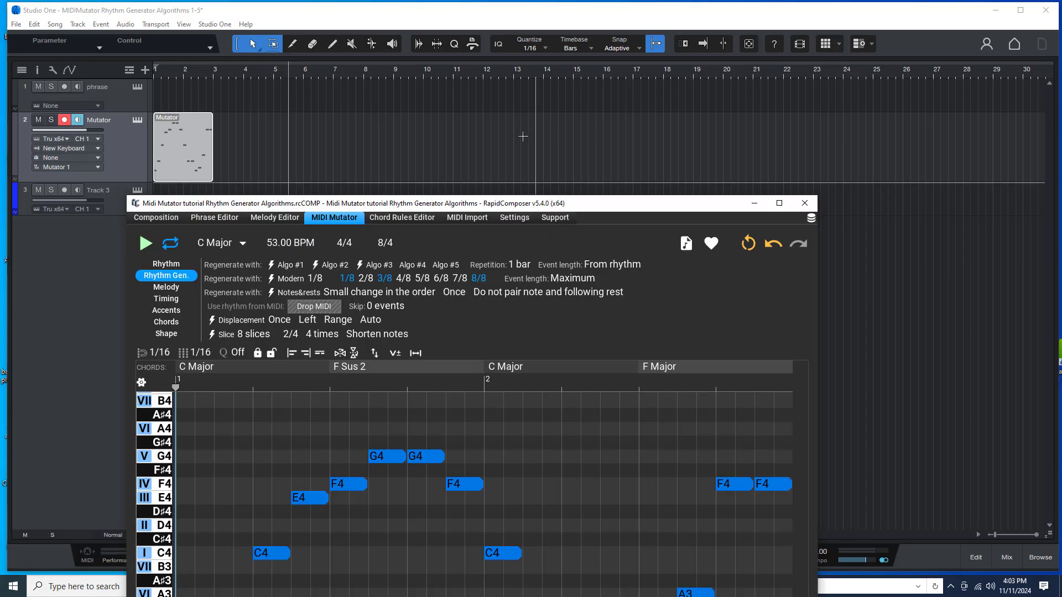
{"action": "double_click", "coordinate": [186, 158]}
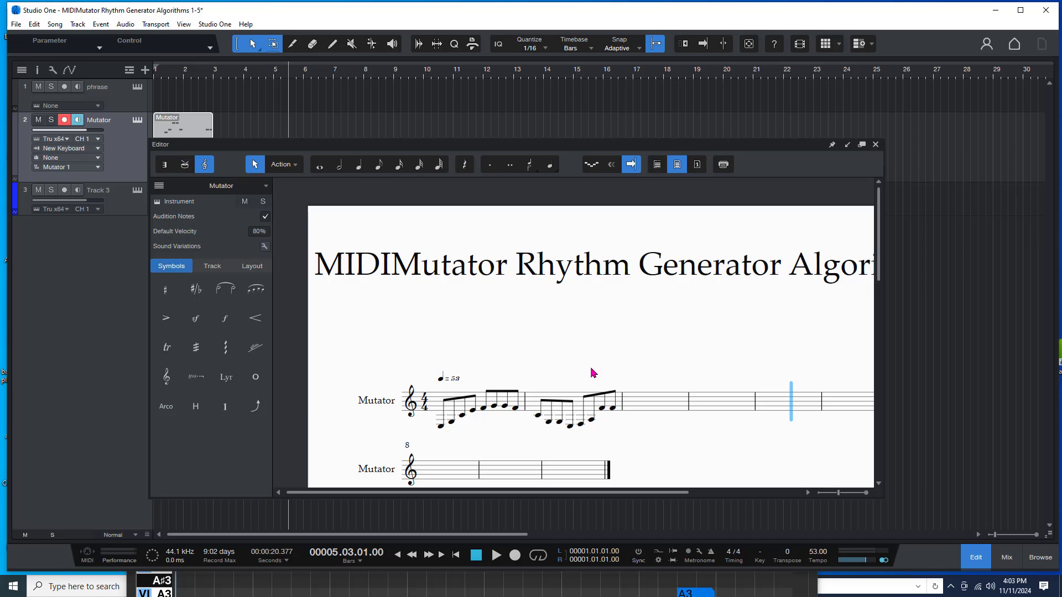
{"action": "left_click_drag", "start_coordinate": [510, 148], "coordinate": [467, 78]}
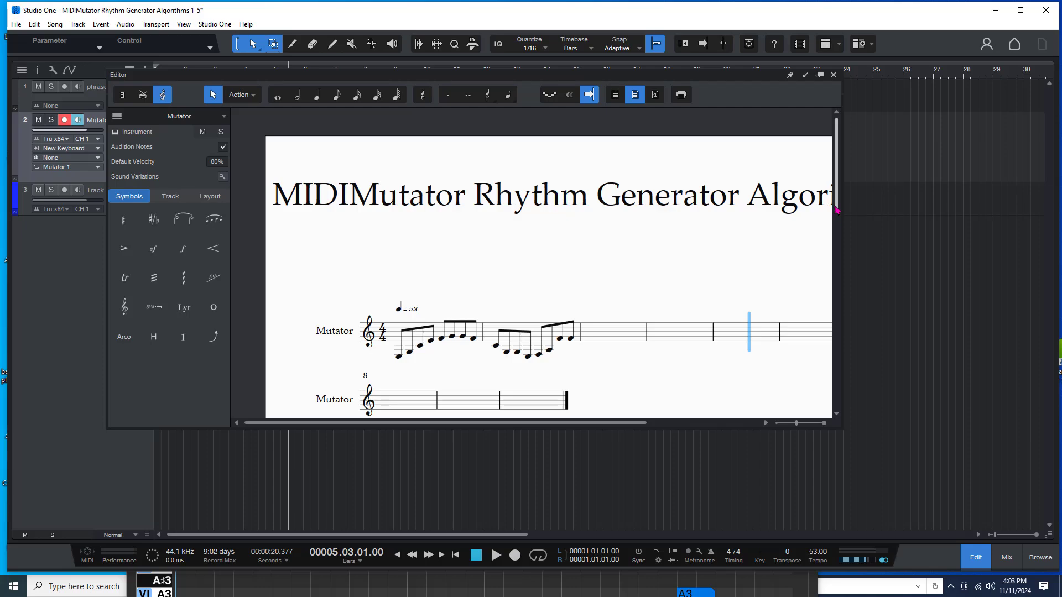
{"action": "left_click_drag", "start_coordinate": [837, 205], "coordinate": [839, 218]}
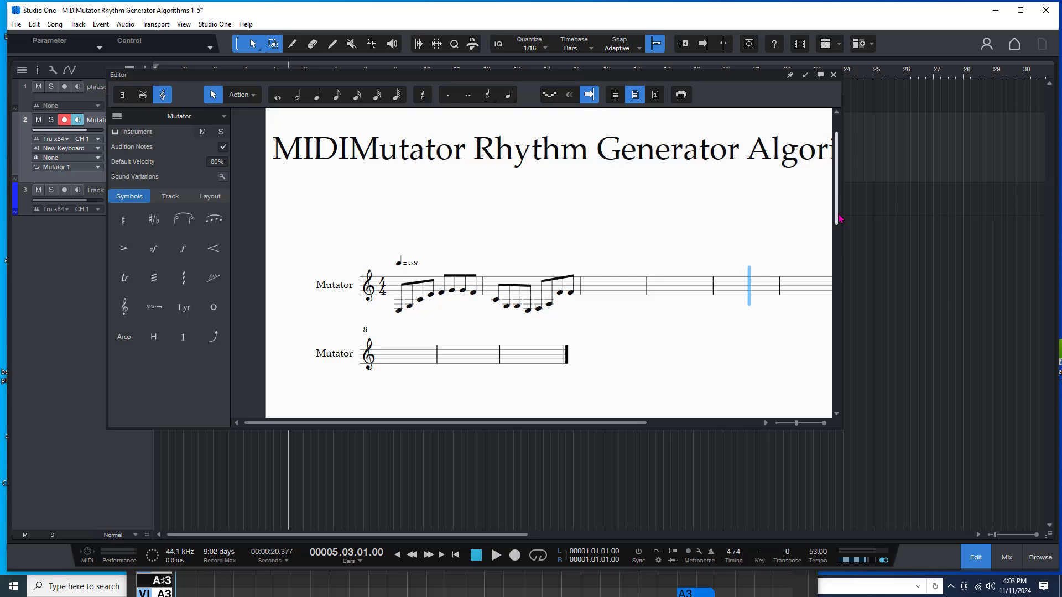
{"action": "mouse_move", "coordinate": [839, 219]}
{"action": "left_mouse_down"}
{"action": "mouse_move", "coordinate": [841, 243]}
{"action": "mouse_move", "coordinate": [852, 228]}
{"action": "left_mouse_up"}
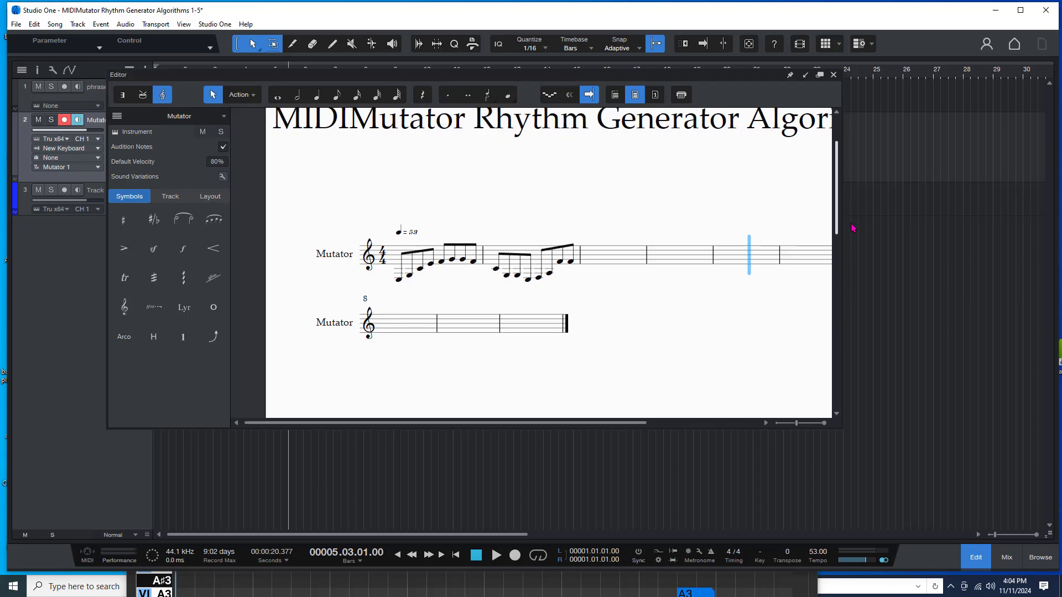
{"action": "left_click_drag", "start_coordinate": [853, 228], "coordinate": [852, 227]}
{"action": "left_click_drag", "start_coordinate": [760, 76], "coordinate": [762, 86]}
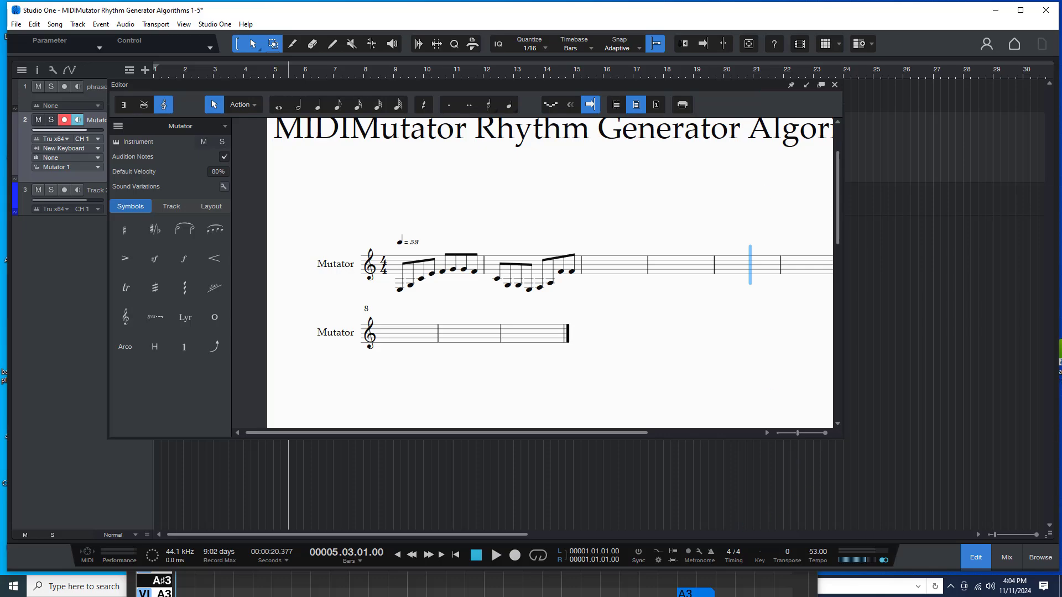
- Switch to RapidComposer, regenerate the phrase's rhythm with Algo #1, and close the Studio One score editor
{"action": "key", "text": "alt+Tab"}
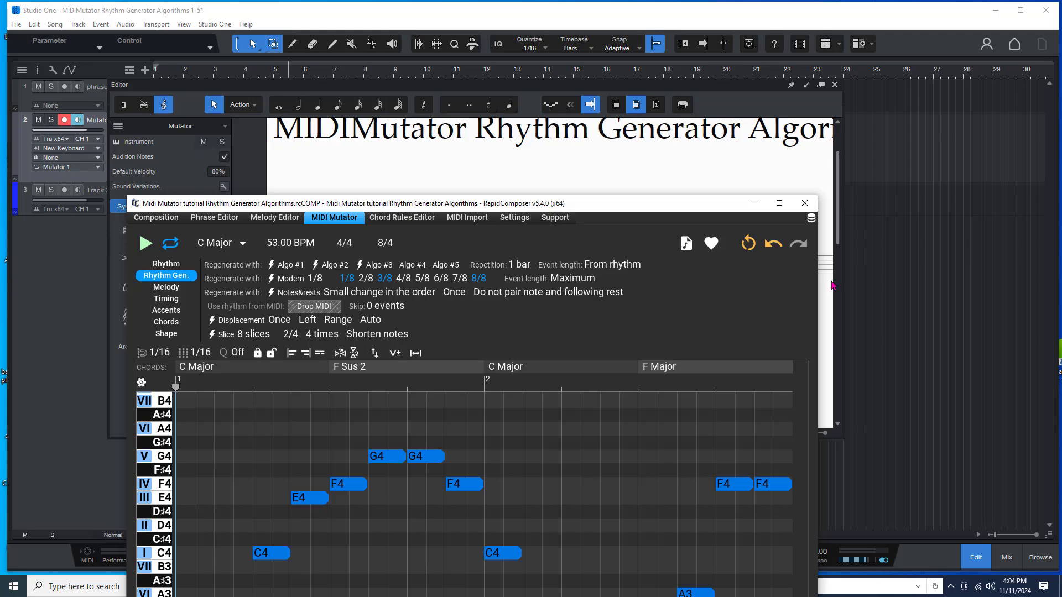
{"action": "left_click_drag", "start_coordinate": [468, 205], "coordinate": [553, 137]}
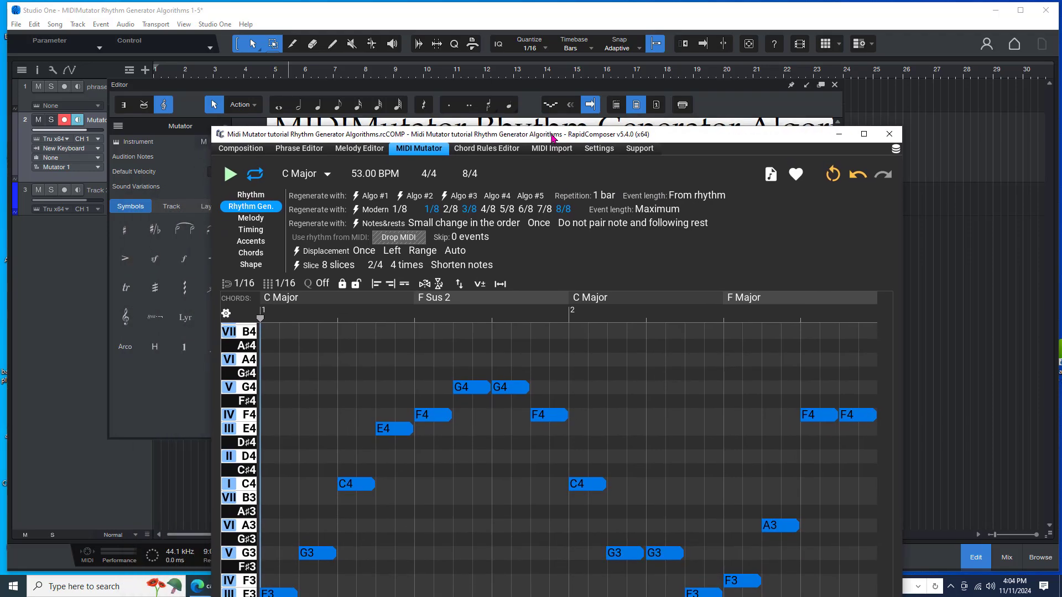
{"action": "left_click", "coordinate": [372, 198]}
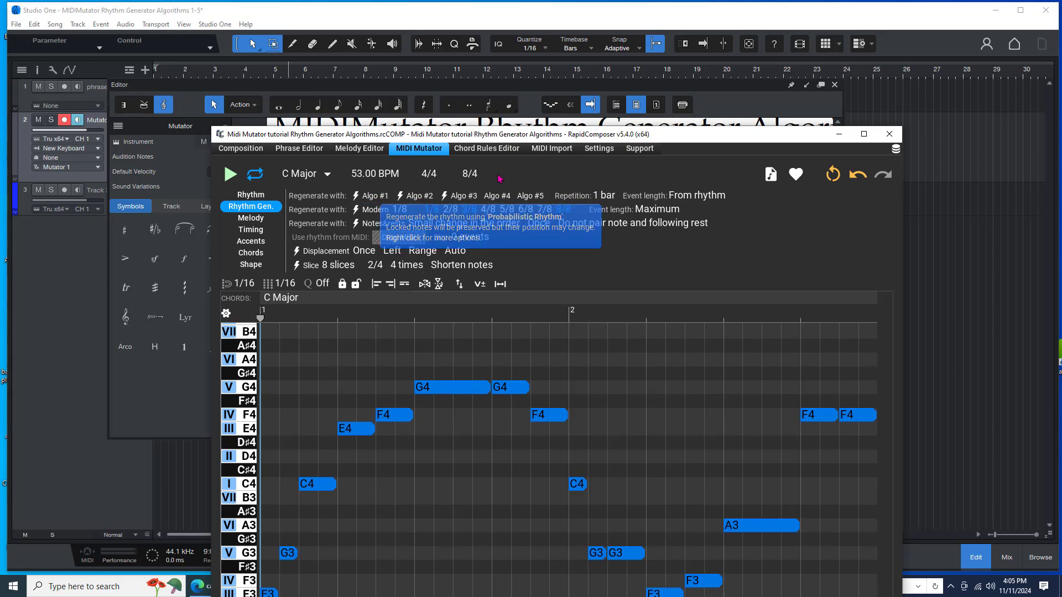
{"action": "left_click_drag", "start_coordinate": [517, 138], "coordinate": [514, 219]}
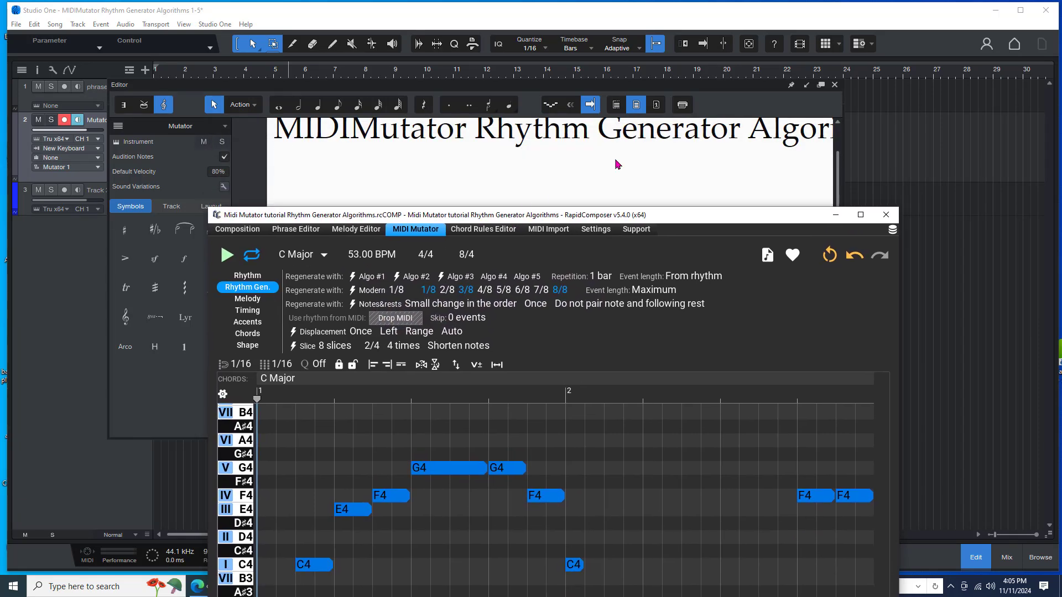
{"action": "left_click", "coordinate": [834, 85]}
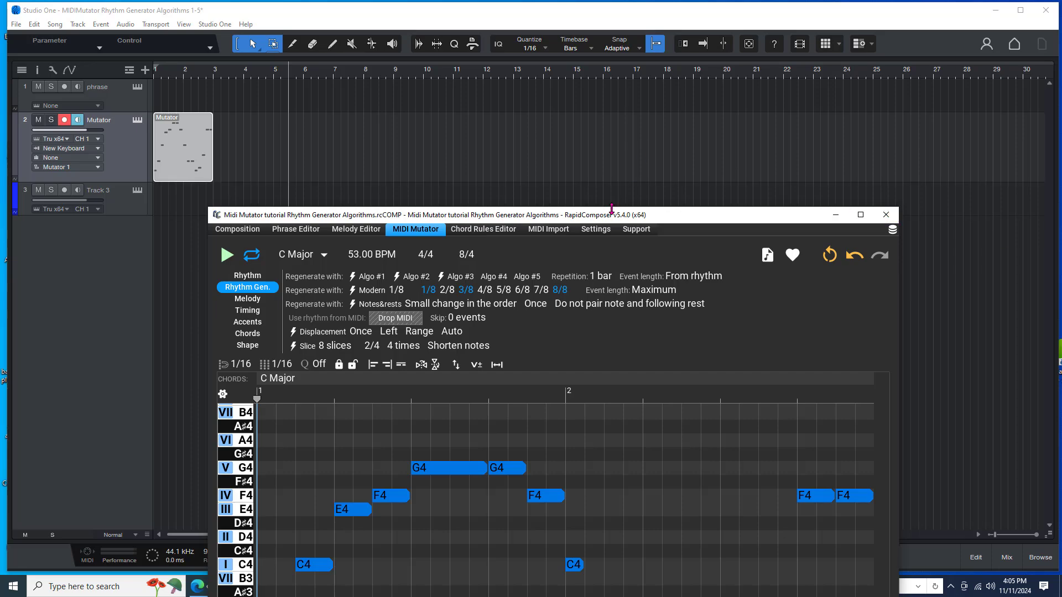
- Preview the Algo #1 phrase and place it as MIDI on Studio One's Mutator track at bar 3
{"action": "left_click_drag", "start_coordinate": [614, 215], "coordinate": [658, 65]}
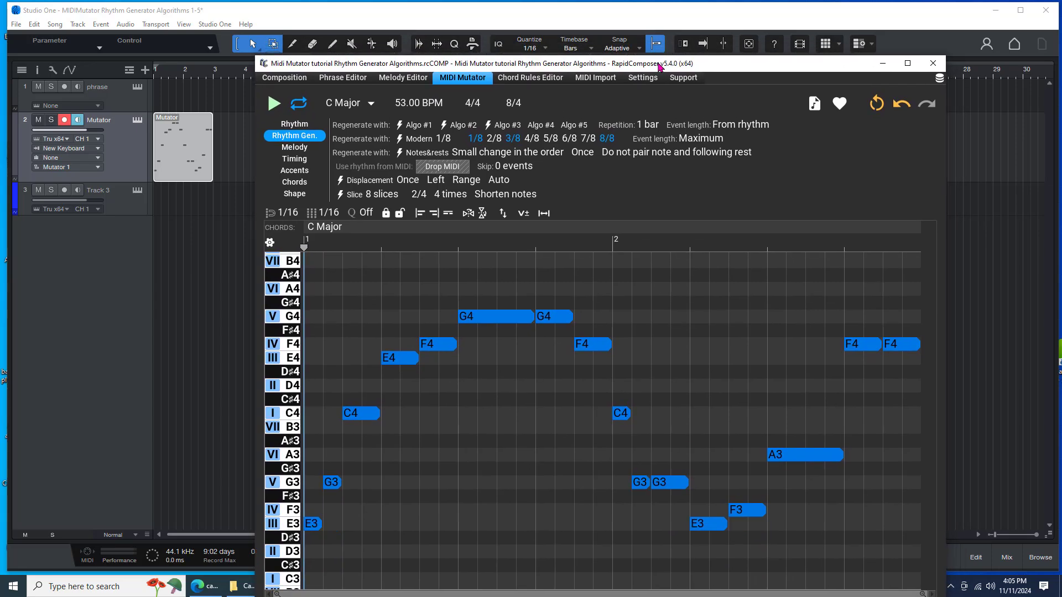
{"action": "left_click", "coordinate": [274, 104]}
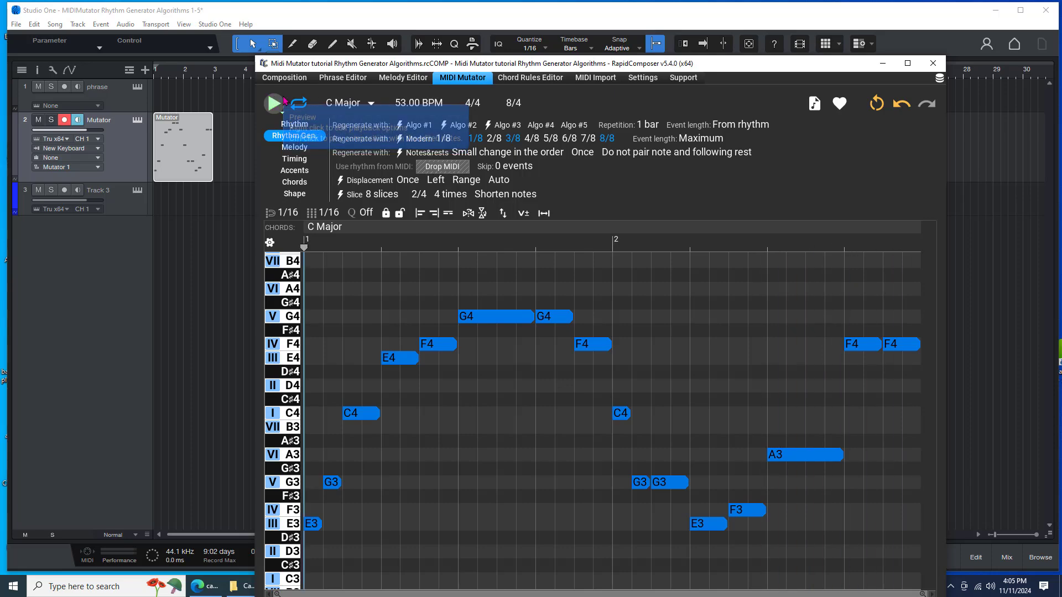
{"action": "left_click_drag", "start_coordinate": [744, 67], "coordinate": [691, 282]}
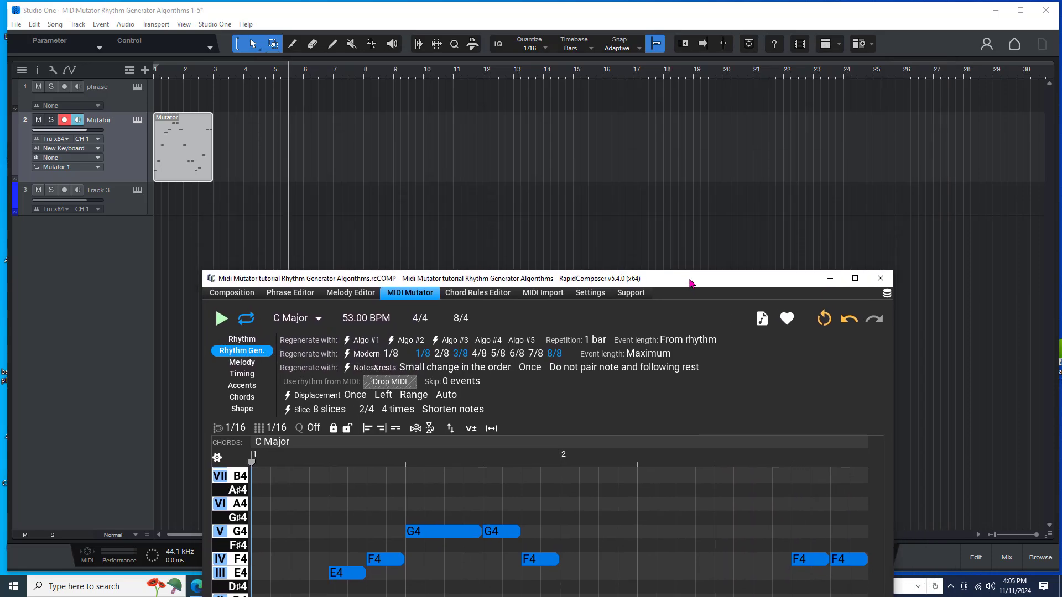
{"action": "left_click_drag", "start_coordinate": [761, 319], "coordinate": [234, 148]}
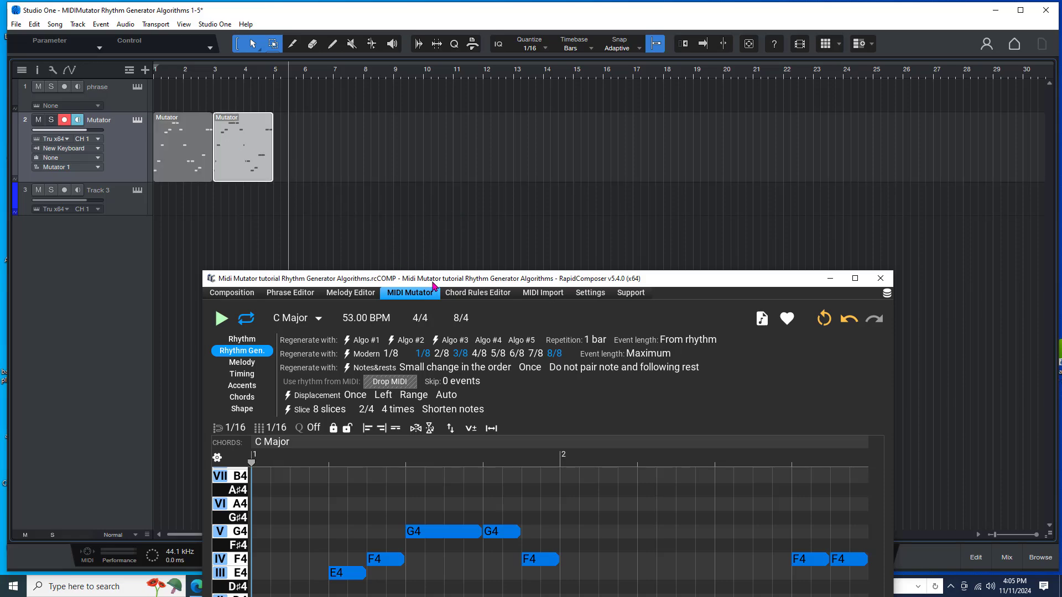
- Undo the Algo #1 rhythm, regenerate the original phrase with Algo #2, and place it as MIDI on the Mutator track at bar 5
{"action": "left_click_drag", "start_coordinate": [439, 282], "coordinate": [416, 103]}
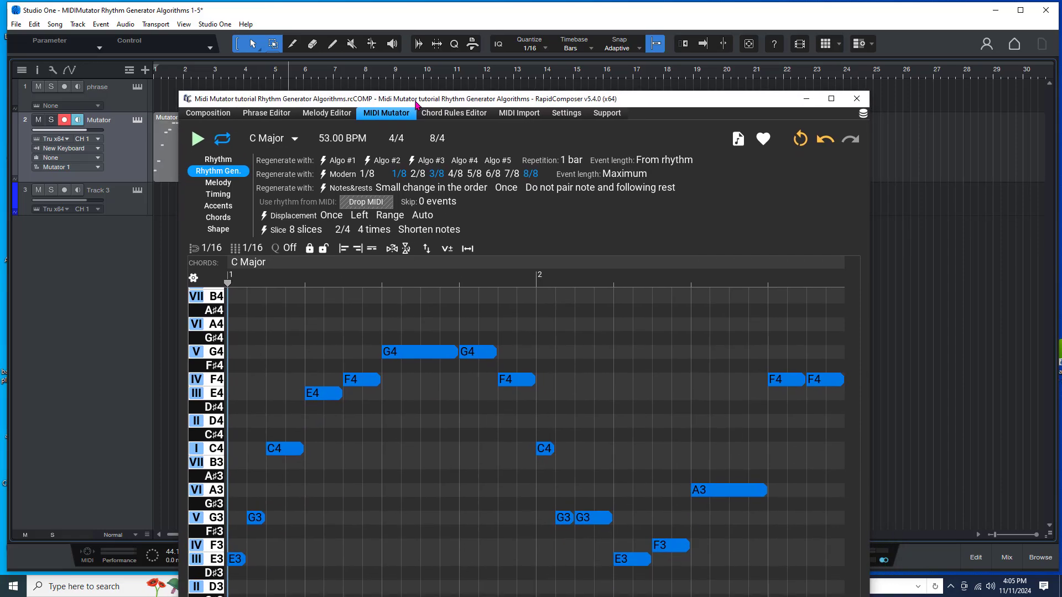
{"action": "left_click", "coordinate": [823, 145]}
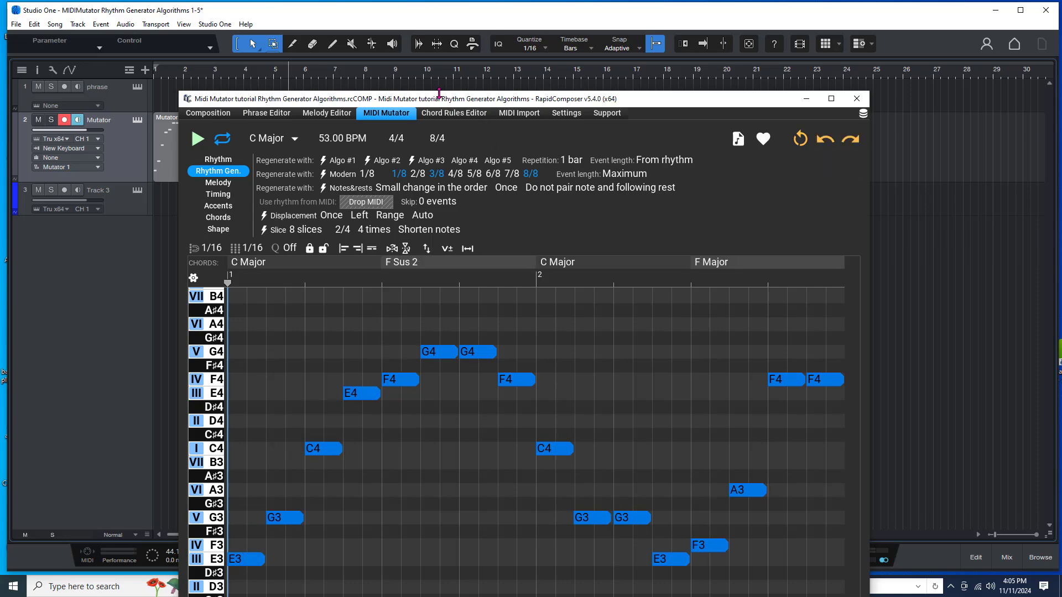
{"action": "left_click_drag", "start_coordinate": [436, 101], "coordinate": [513, 200]}
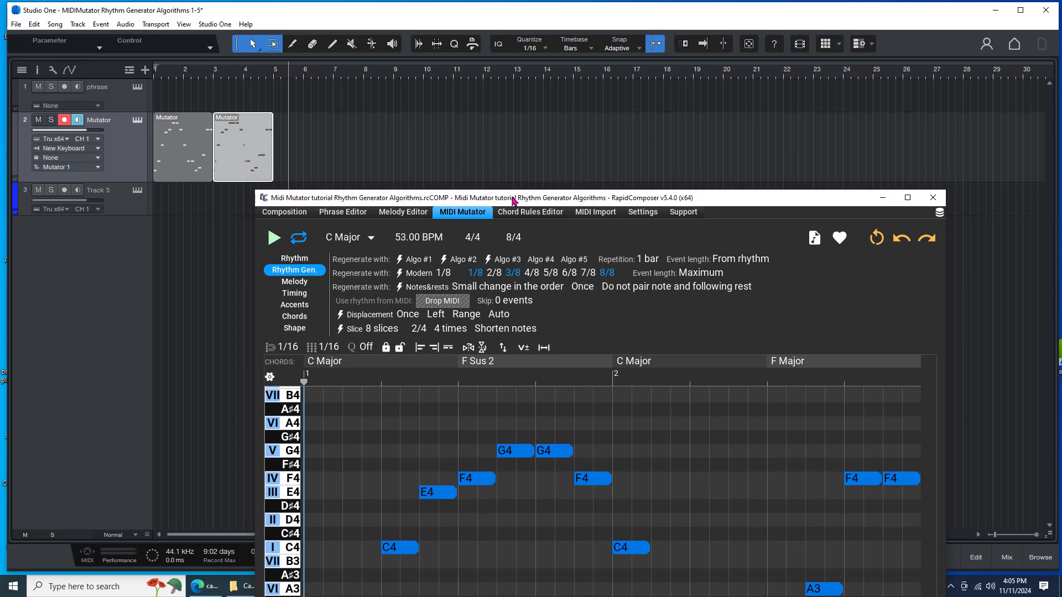
{"action": "left_click", "coordinate": [465, 262]}
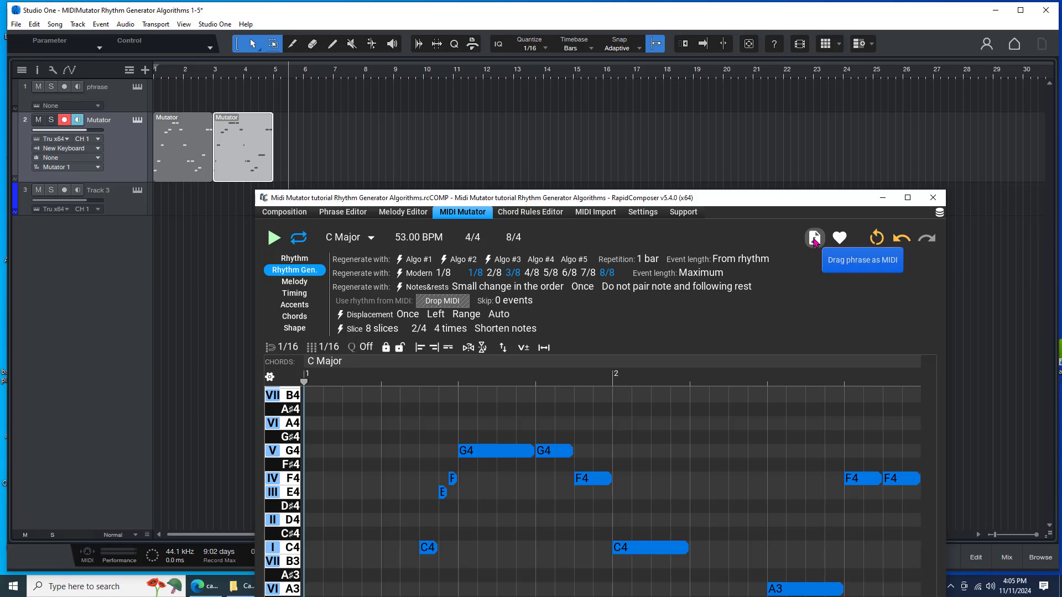
{"action": "left_click_drag", "start_coordinate": [815, 247], "coordinate": [298, 158]}
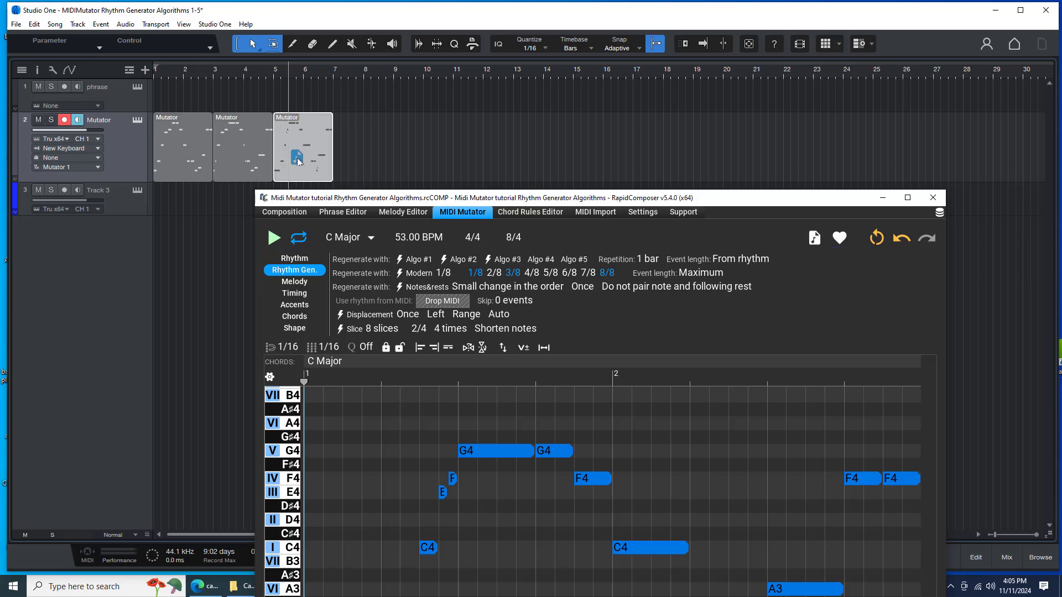
- Undo the Algo #2 rhythm, regenerate the original phrase with Algo #3, and place it as MIDI on the Mutator track at bar 7
{"action": "left_click", "coordinate": [875, 241]}
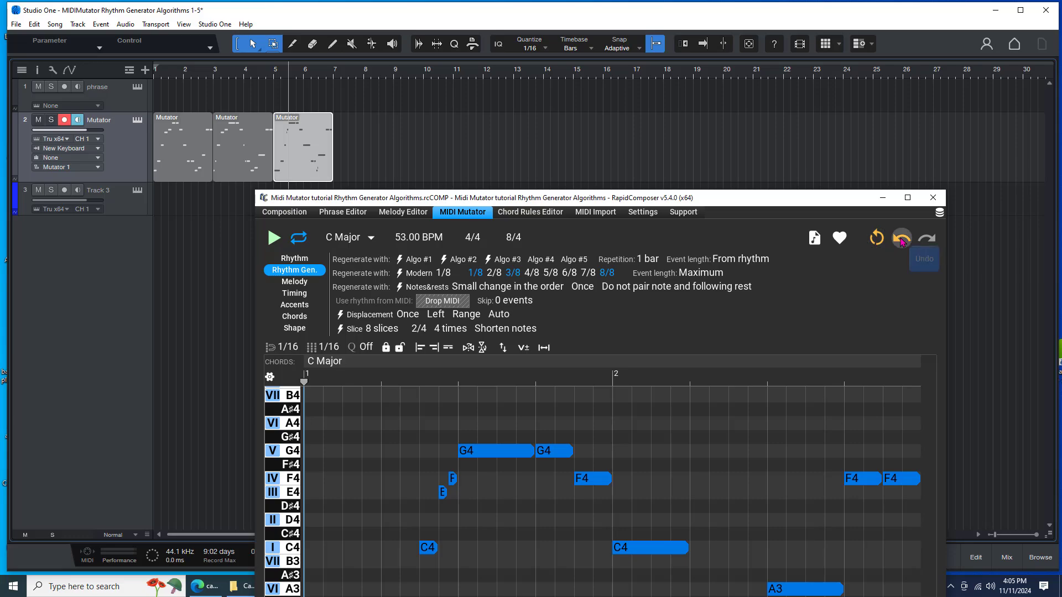
{"action": "left_click", "coordinate": [509, 261]}
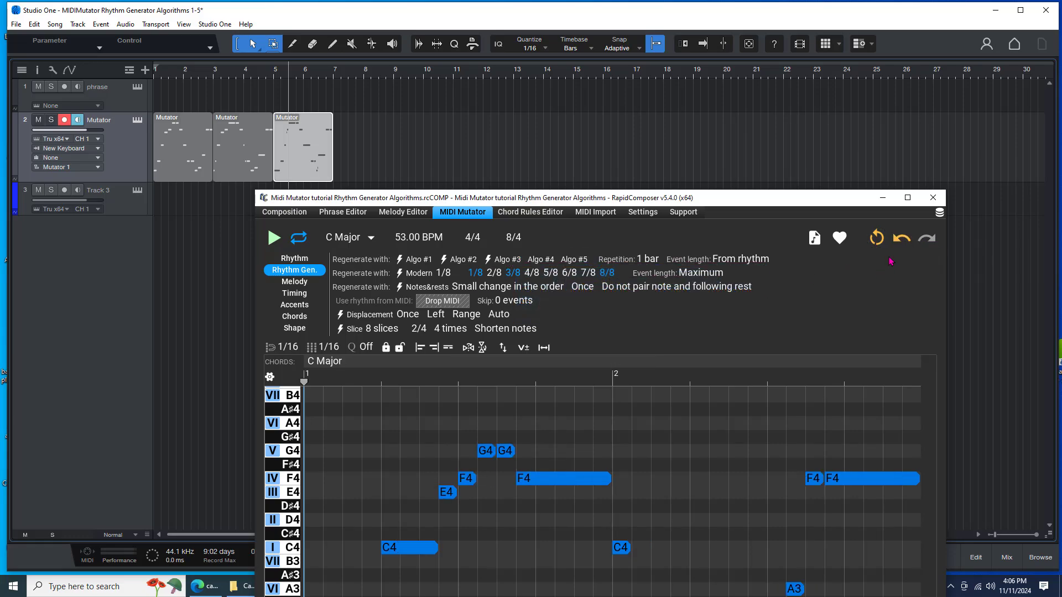
{"action": "left_click_drag", "start_coordinate": [814, 237], "coordinate": [358, 166]}
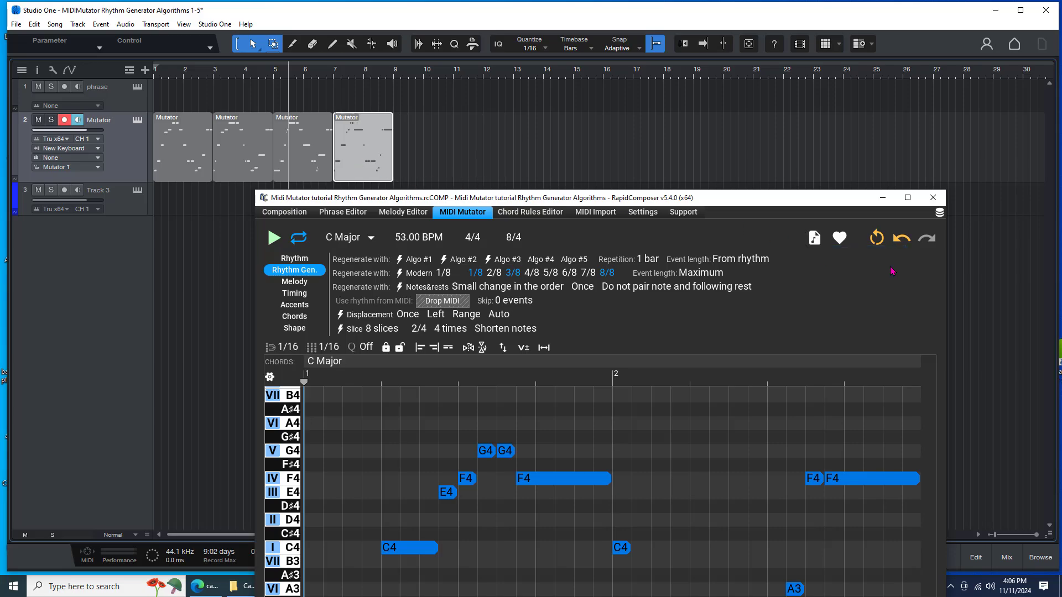
- Undo the Algo #3 rhythm, regenerate the original phrase with Algo #4, and place it as MIDI on the Mutator track at bar 9
{"action": "left_click", "coordinate": [900, 241]}
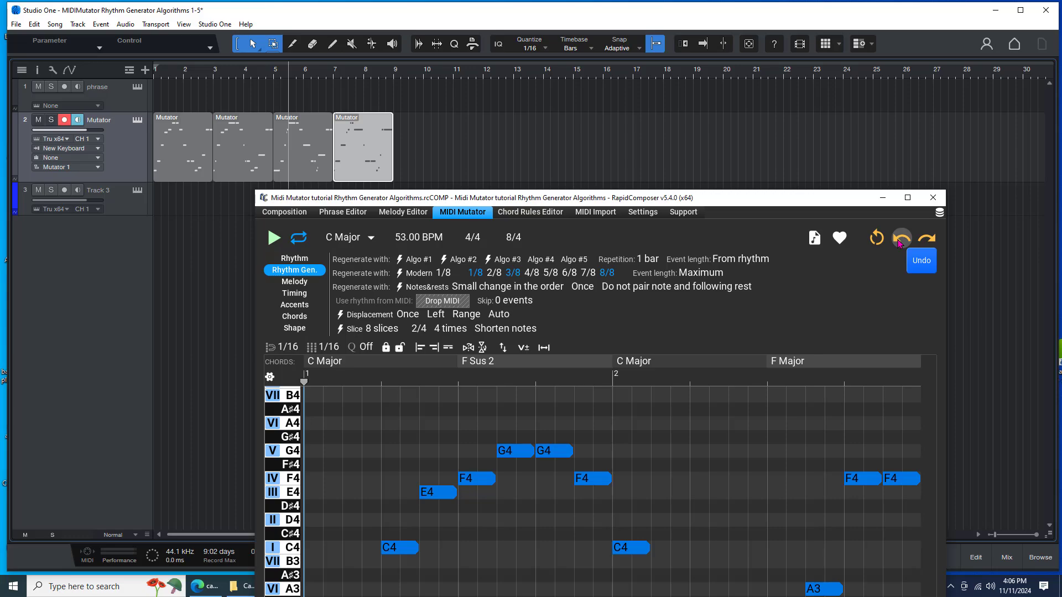
{"action": "left_click", "coordinate": [588, 261]}
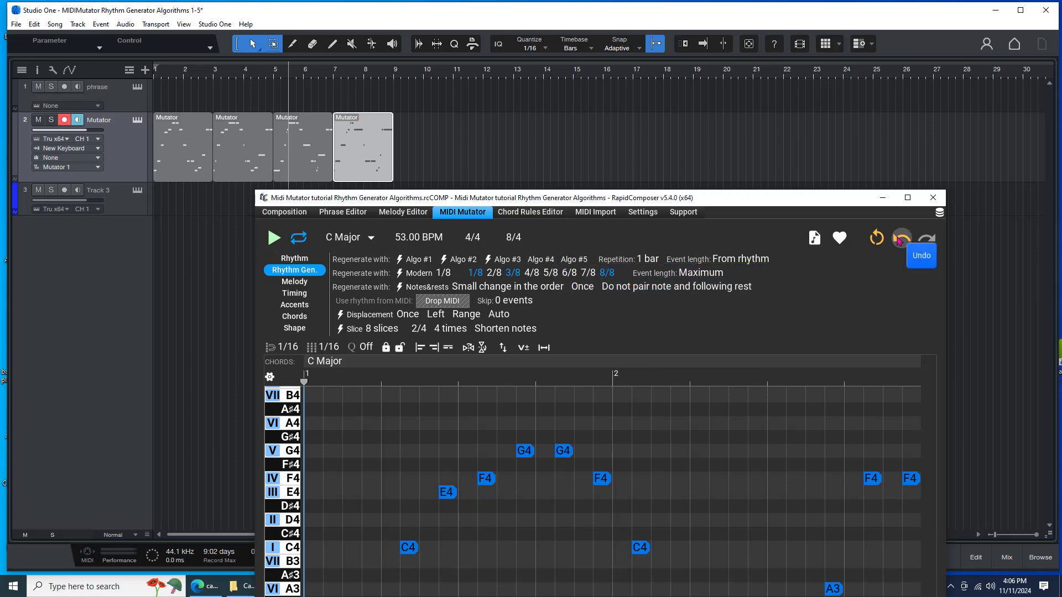
{"action": "left_click_drag", "start_coordinate": [814, 238], "coordinate": [417, 168]}
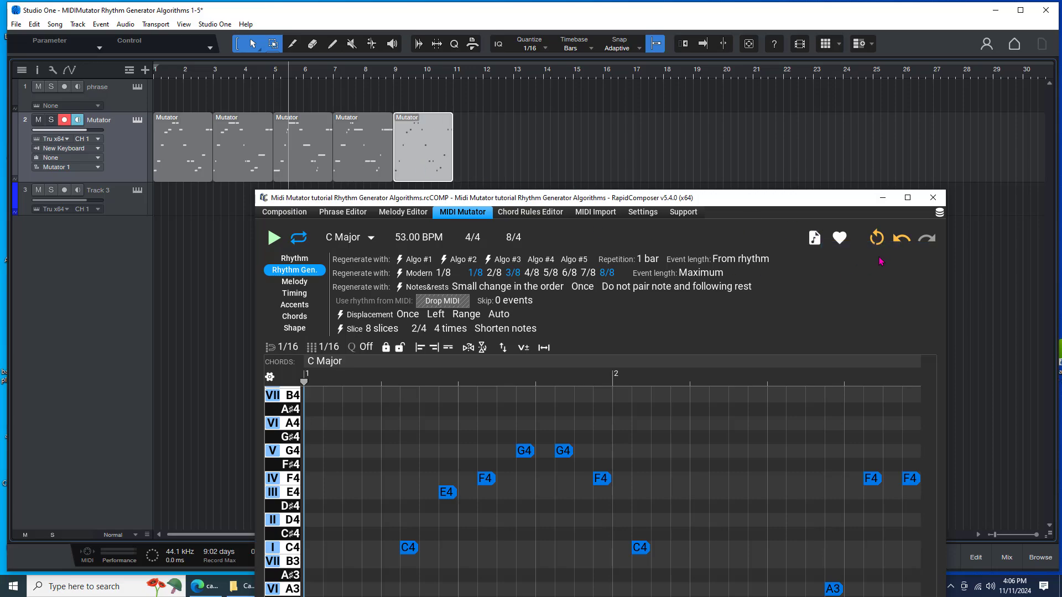
- Undo the Algo #4 rhythm, regenerate the original phrase with Algo #5, and place it as MIDI on the Mutator track at bar 11
{"action": "left_click", "coordinate": [901, 238]}
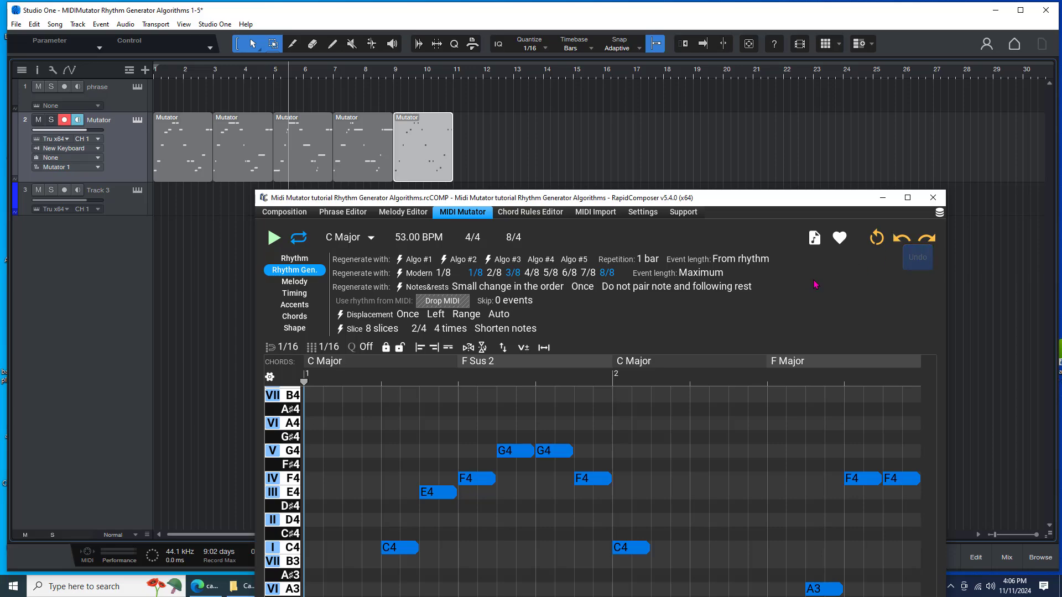
{"action": "left_click", "coordinate": [580, 260]}
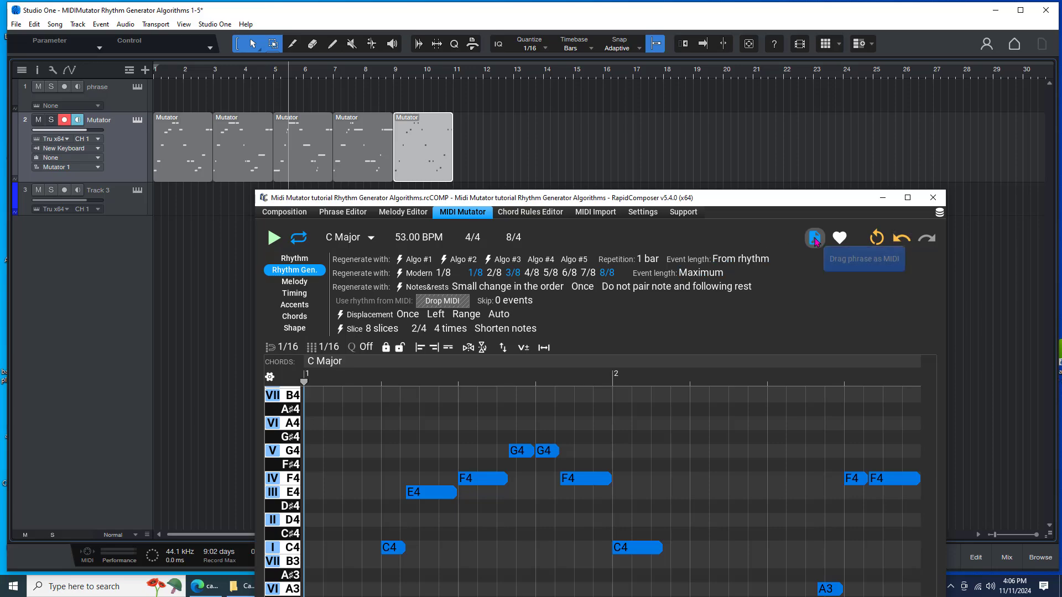
{"action": "left_click_drag", "start_coordinate": [814, 237], "coordinate": [479, 161]}
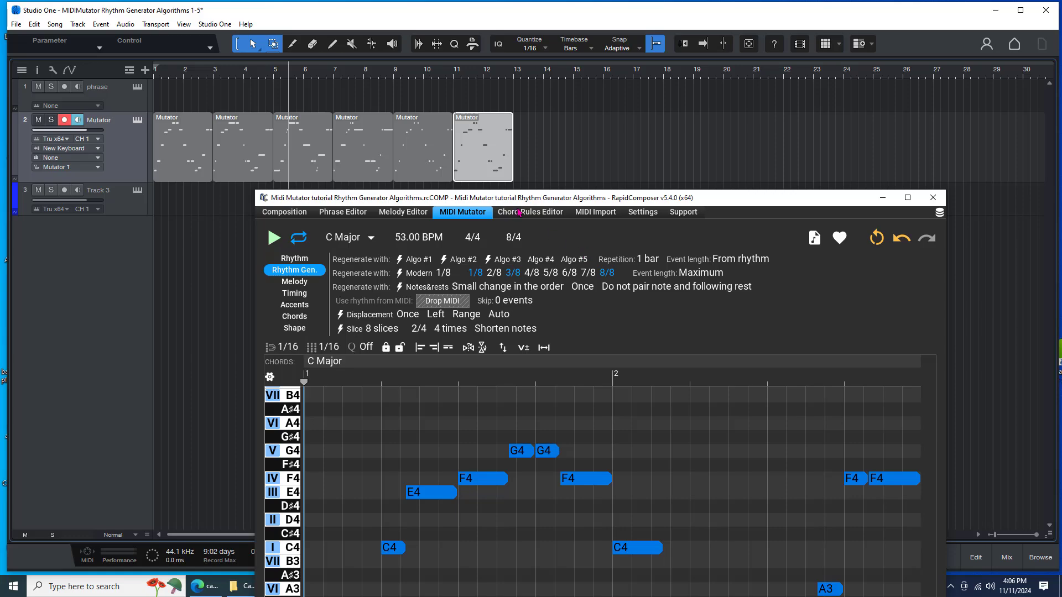
- Open the Mutator track's parts as notation, enlarge the editor to show all the bars, and return the playhead to the song start
{"action": "left_click_drag", "start_coordinate": [533, 202], "coordinate": [506, 209]}
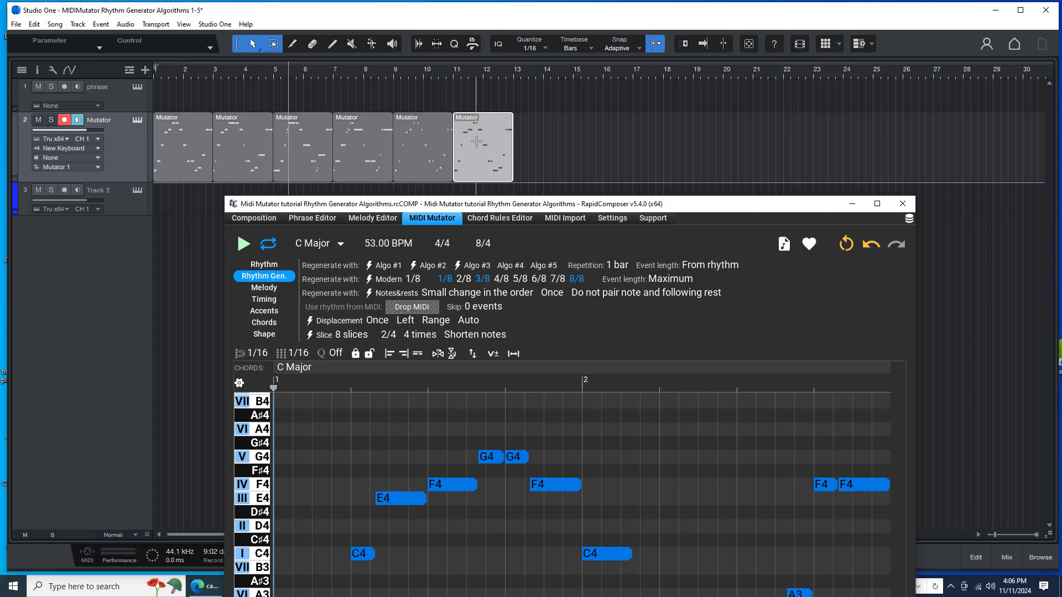
{"action": "double_click", "coordinate": [199, 154]}
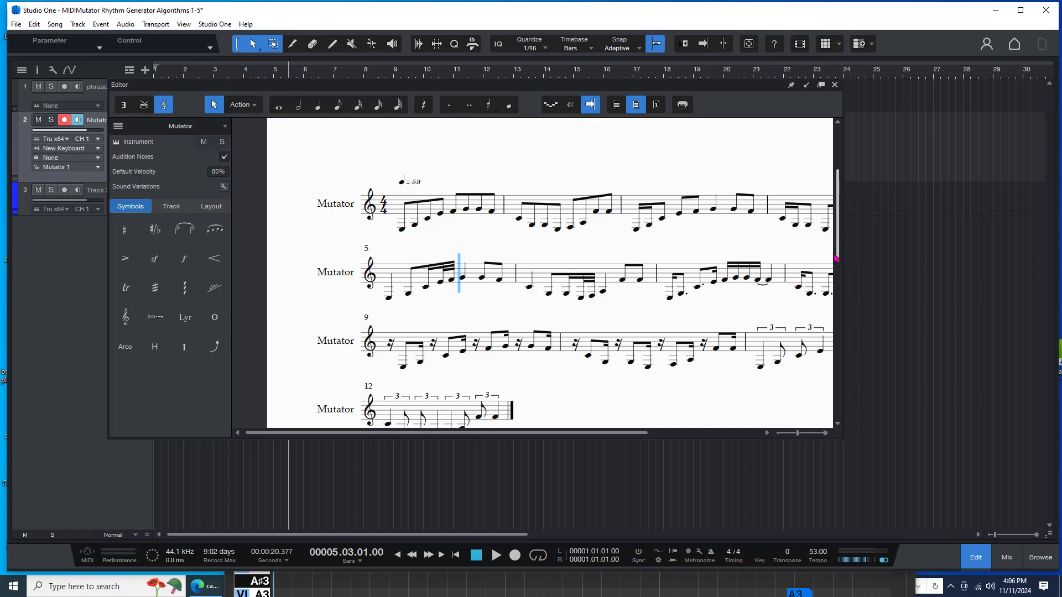
{"action": "scroll", "coordinate": [836, 265], "scroll_direction": "down", "scroll_amount": 2}
{"action": "scroll", "coordinate": [837, 277], "scroll_direction": "up", "scroll_amount": 3}
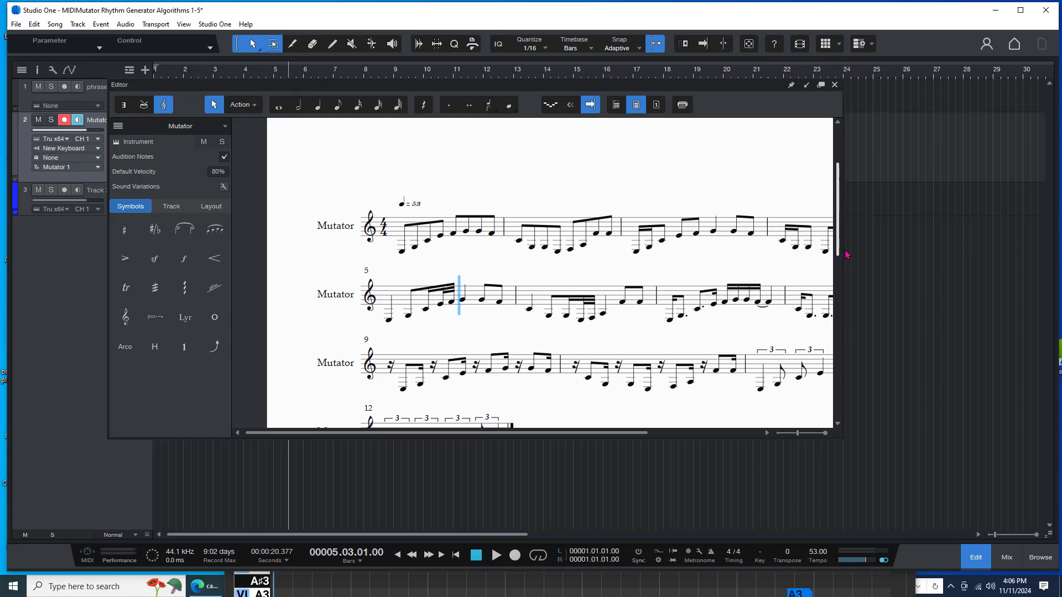
{"action": "scroll", "coordinate": [835, 260], "scroll_direction": "down", "scroll_amount": 2}
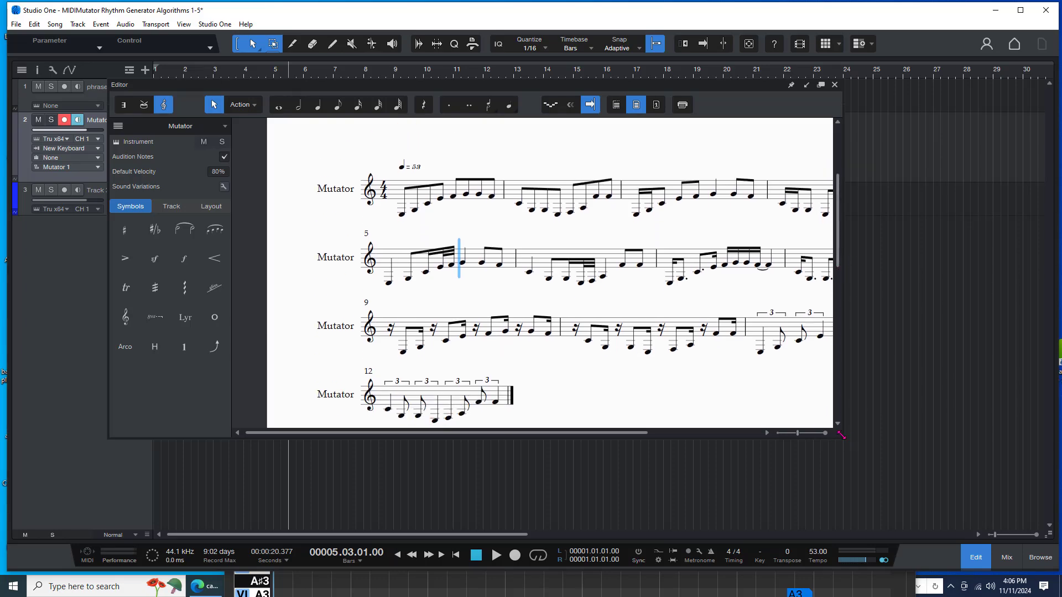
{"action": "left_click_drag", "start_coordinate": [841, 435], "coordinate": [980, 516]}
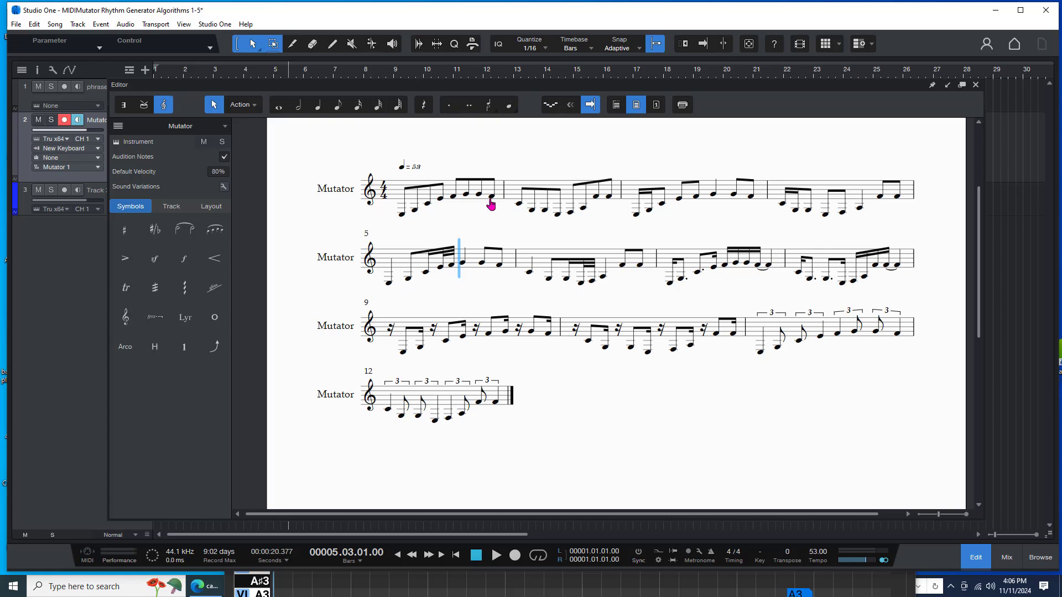
{"action": "left_click", "coordinate": [479, 555]}
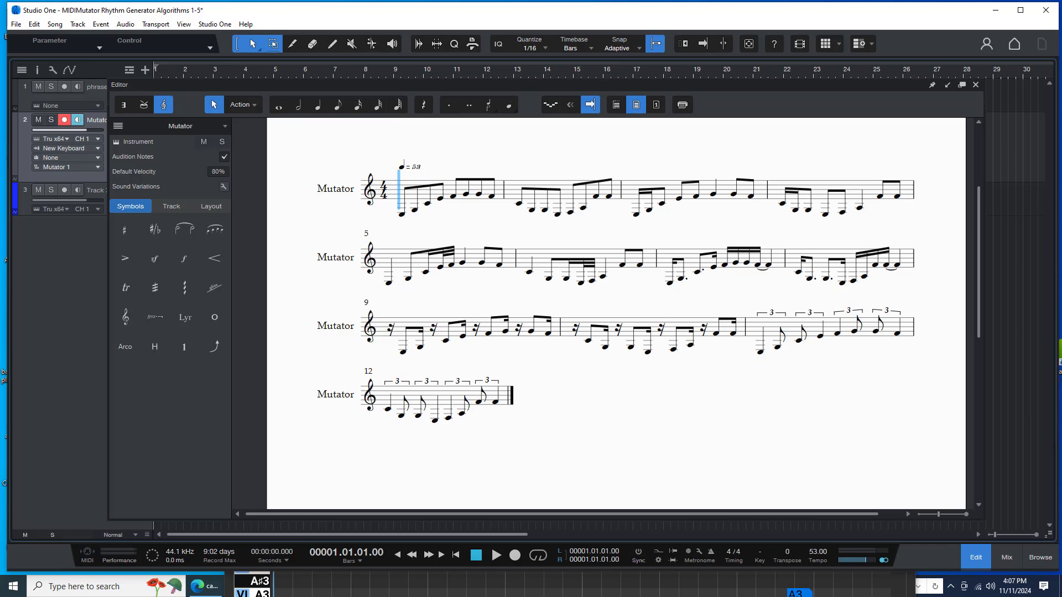
- Switch to RapidComposer and move its window higher on the desktop to examine the rhythm generator options together with the whole phrase
{"action": "key", "text": "alt+Tab"}
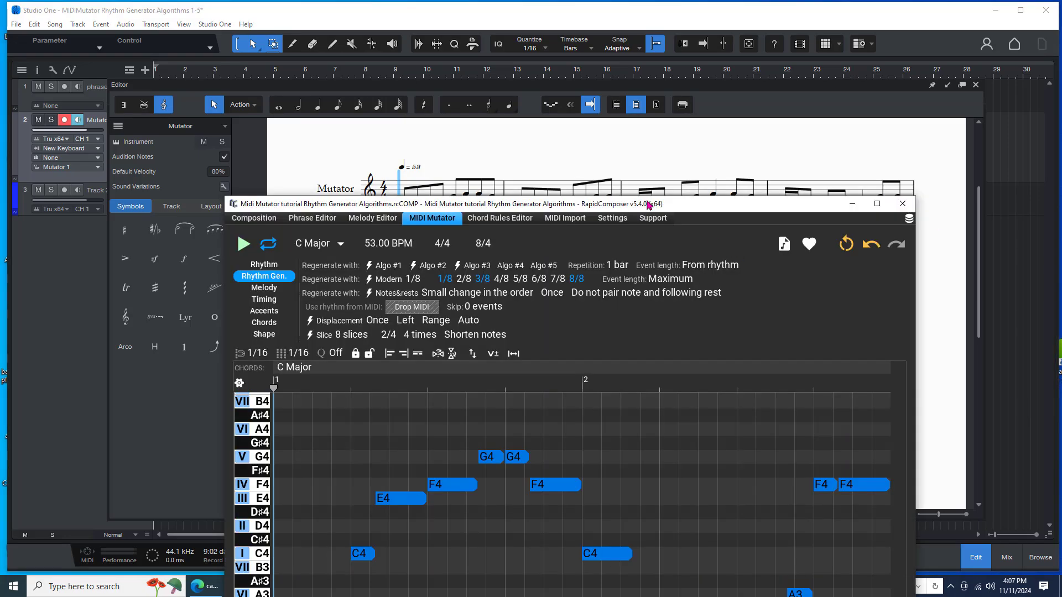
{"action": "left_click_drag", "start_coordinate": [642, 204], "coordinate": [601, 84]}
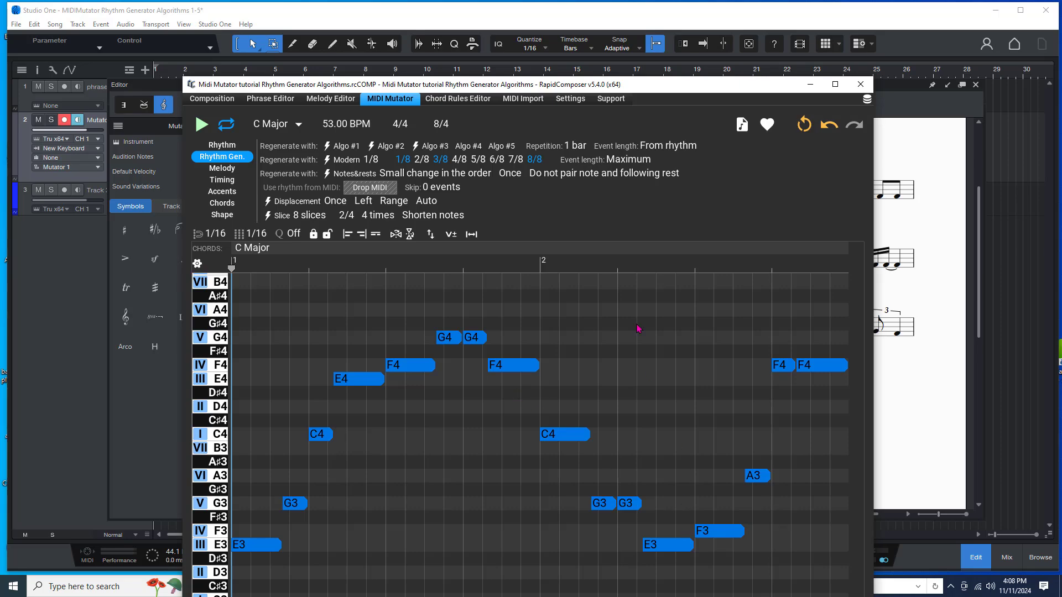
{"action": "mouse_move", "coordinate": [672, 153]}
{"action": "left_click_drag", "start_coordinate": [434, 85], "coordinate": [438, 62]}
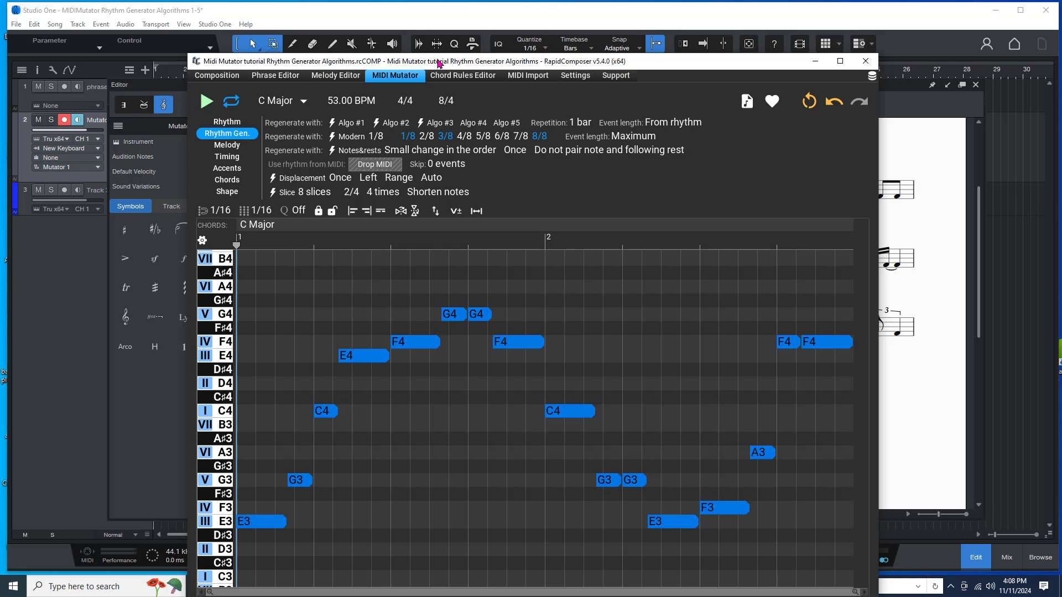
{"action": "mouse_move", "coordinate": [438, 62]}
{"action": "left_mouse_down"}
{"action": "mouse_move", "coordinate": [505, 76]}
{"action": "mouse_move", "coordinate": [457, 64]}
{"action": "mouse_move", "coordinate": [443, 47]}
{"action": "left_mouse_up"}
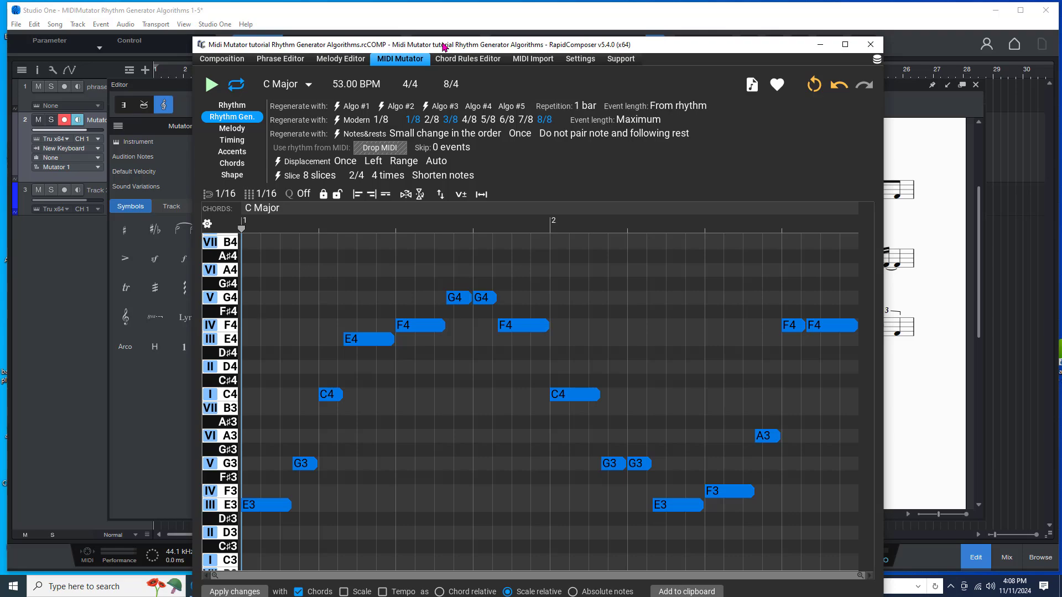
- Move RapidComposer aside to uncover the Studio One score, play the Mutator track from the start through all variations, and stop playback
{"action": "left_click_drag", "start_coordinate": [444, 47], "coordinate": [1061, 204]}
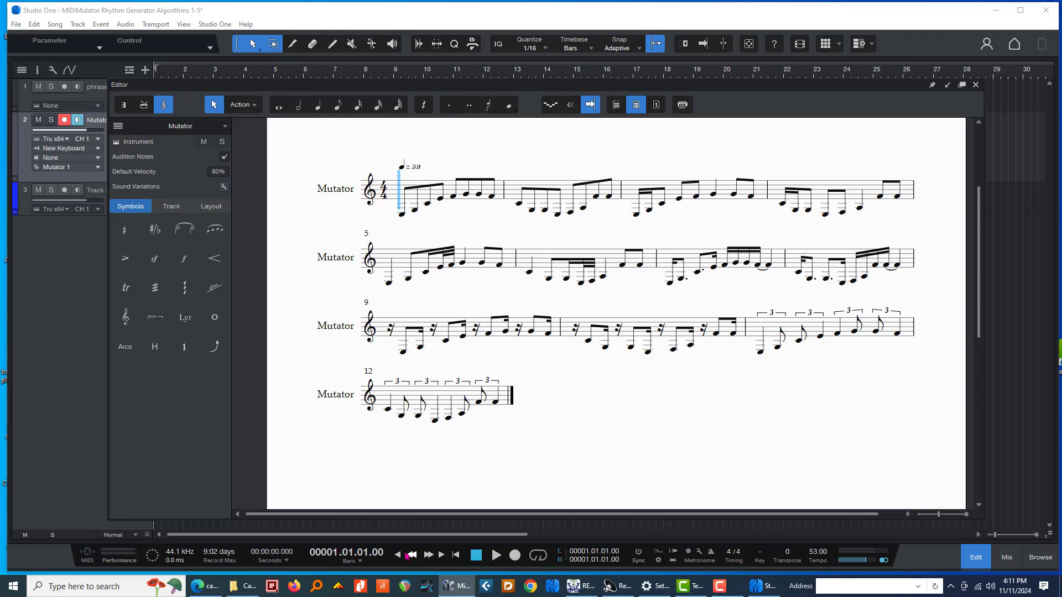
{"action": "left_click", "coordinate": [456, 556]}
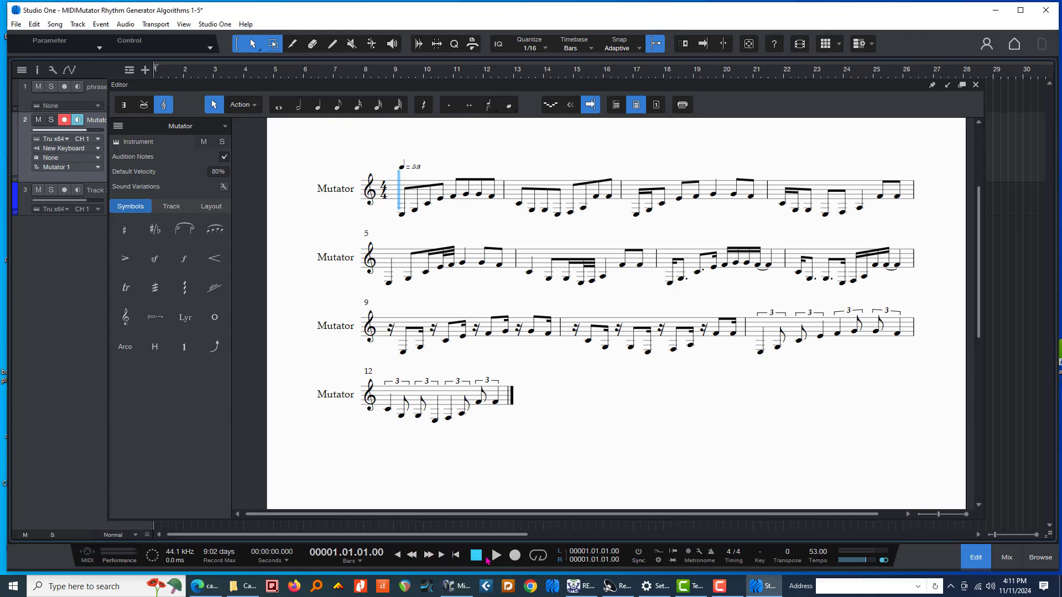
{"action": "left_click", "coordinate": [496, 555]}
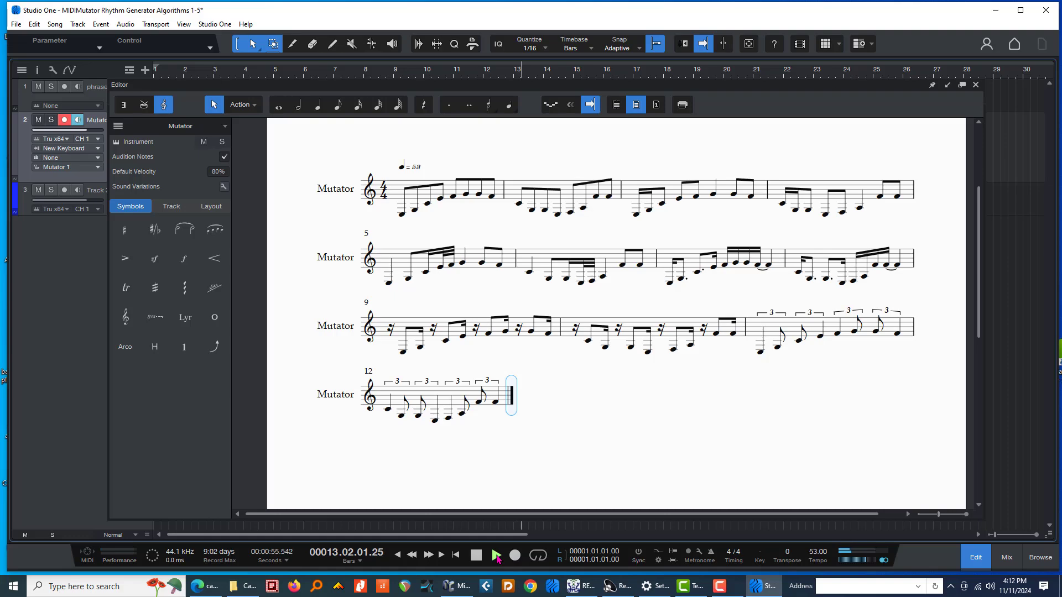
{"action": "left_click", "coordinate": [476, 555]}
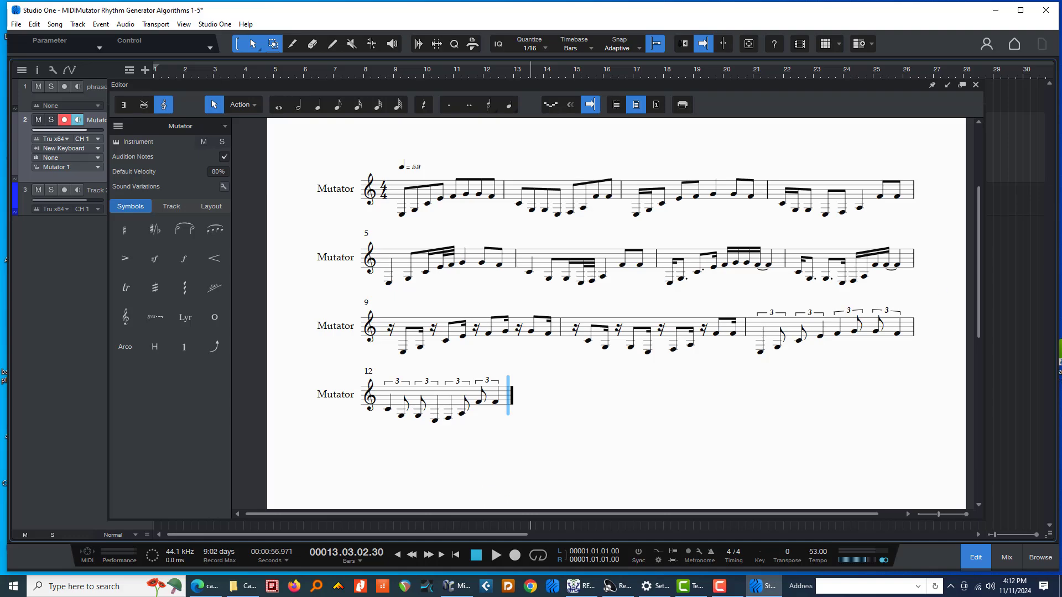
- Switch back to RapidComposer, bring its window fully on screen, and undo the Algo #5 rhythm
{"action": "left_click", "coordinate": [457, 586]}
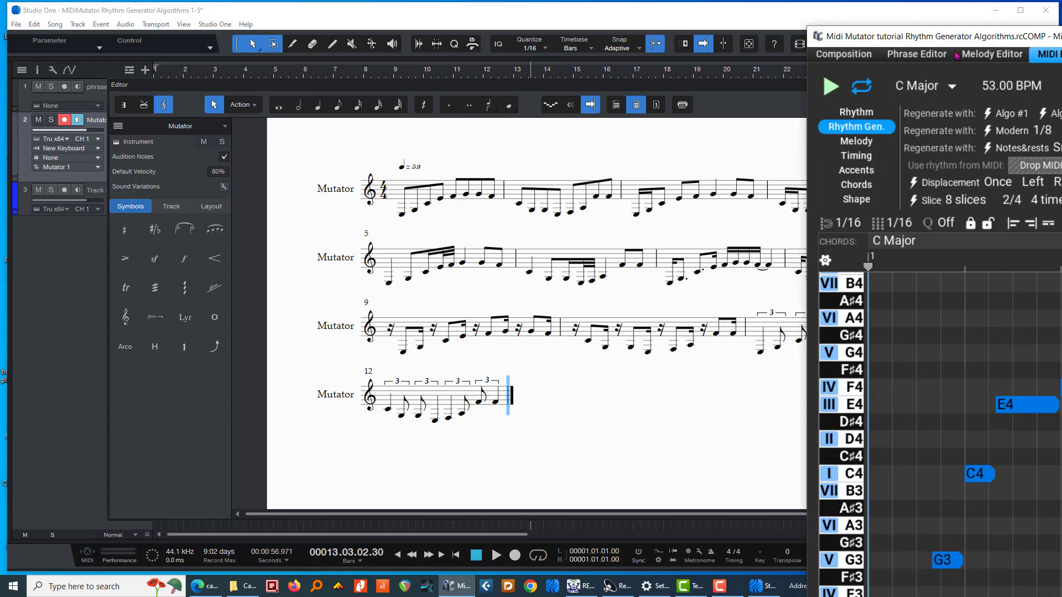
{"action": "left_click_drag", "start_coordinate": [971, 5], "coordinate": [253, 40]}
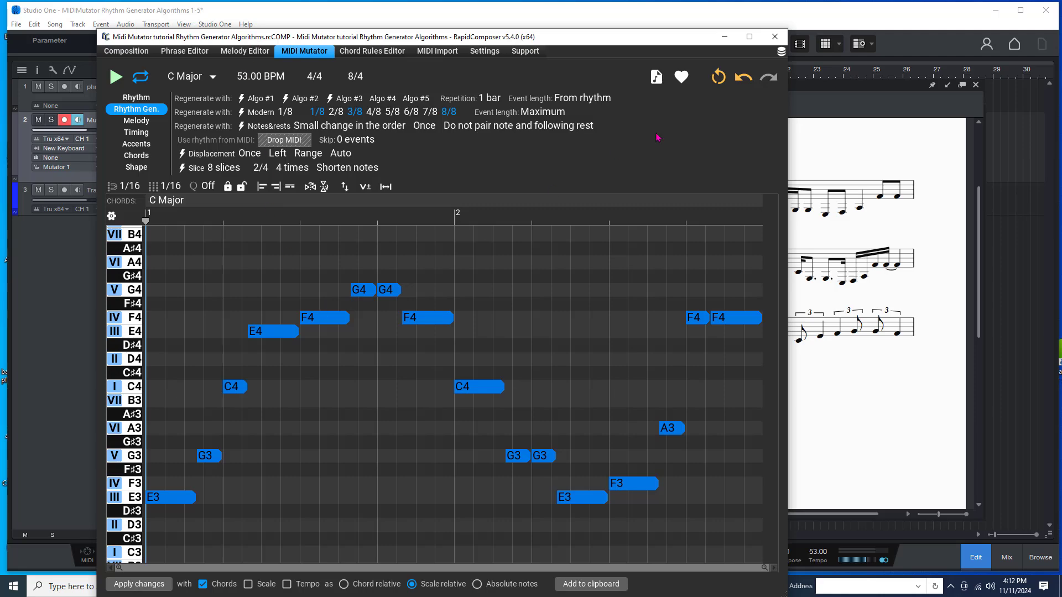
{"action": "left_click", "coordinate": [744, 81]}
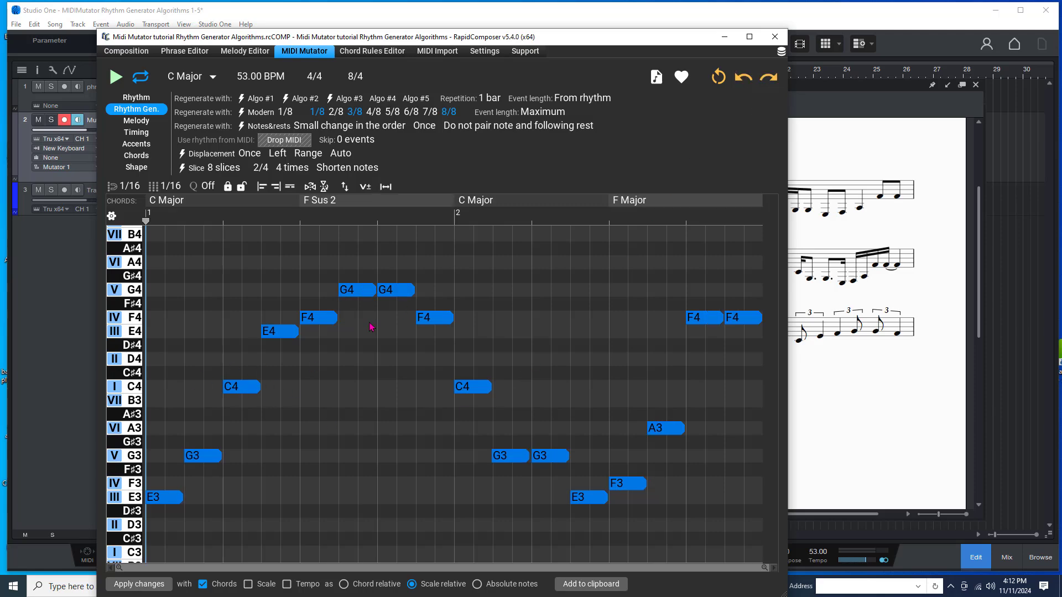
- Try regenerating the original phrase's rhythm with Algo #1, and undo it
{"action": "left_click", "coordinate": [254, 98]}
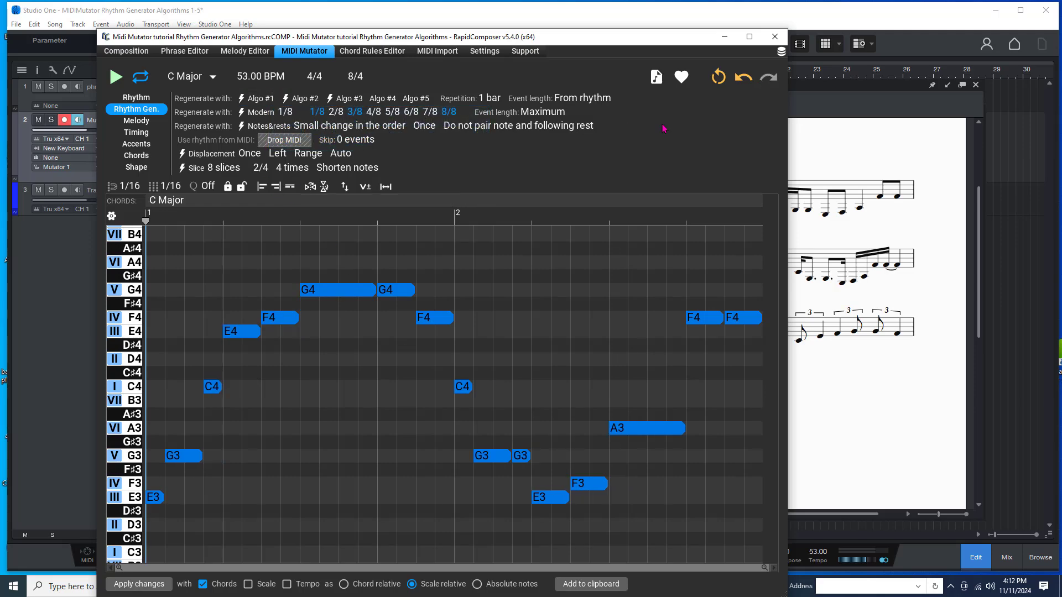
{"action": "left_click", "coordinate": [742, 79]}
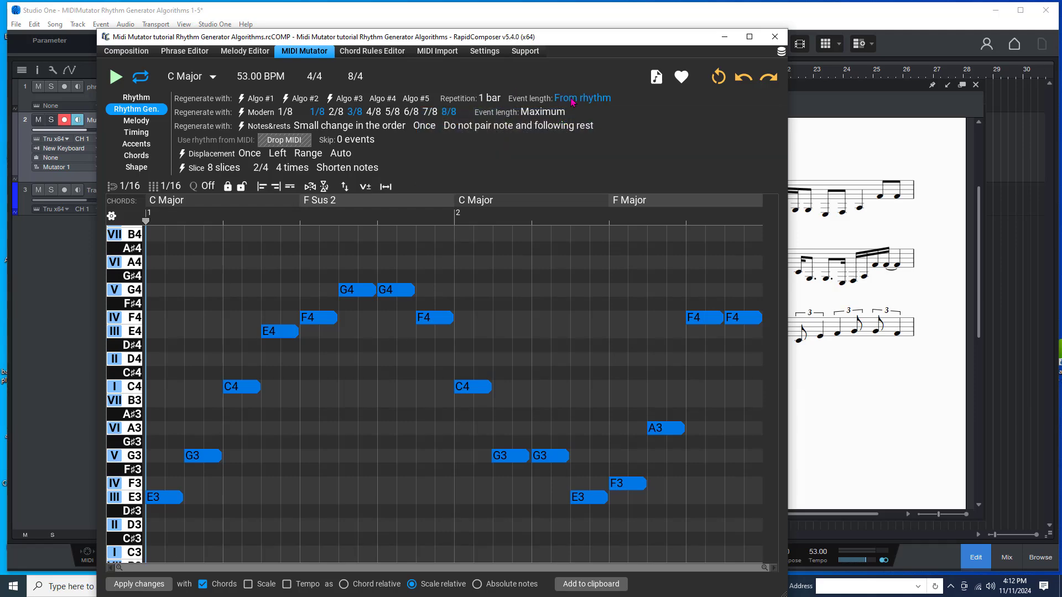
- Examine the Repetition choices for the rhythm algorithms, keeping the 1 bar setting, and shift the RapidComposer window slightly
{"action": "left_click", "coordinate": [481, 100]}
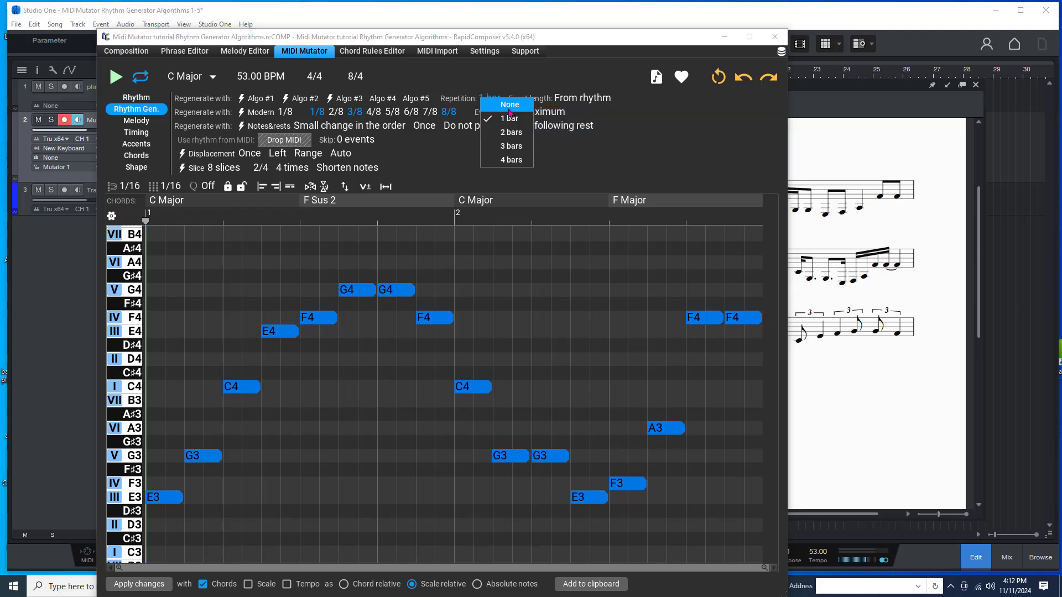
{"action": "left_click", "coordinate": [482, 82]}
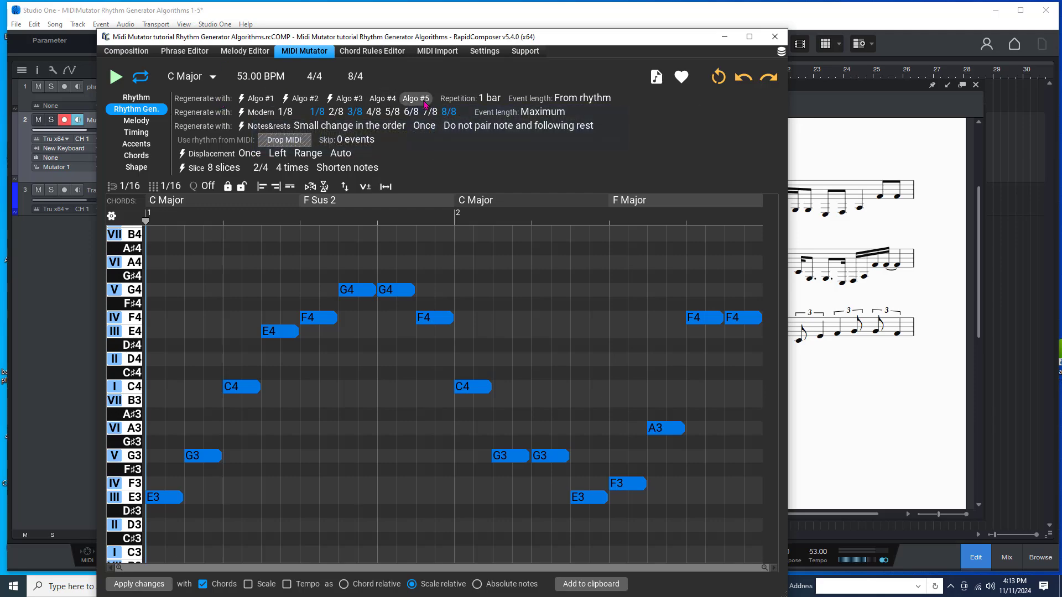
{"action": "mouse_move", "coordinate": [439, 38]}
{"action": "left_mouse_down"}
{"action": "mouse_move", "coordinate": [458, 53]}
{"action": "mouse_move", "coordinate": [479, 34]}
{"action": "mouse_move", "coordinate": [451, 36]}
{"action": "left_mouse_up"}
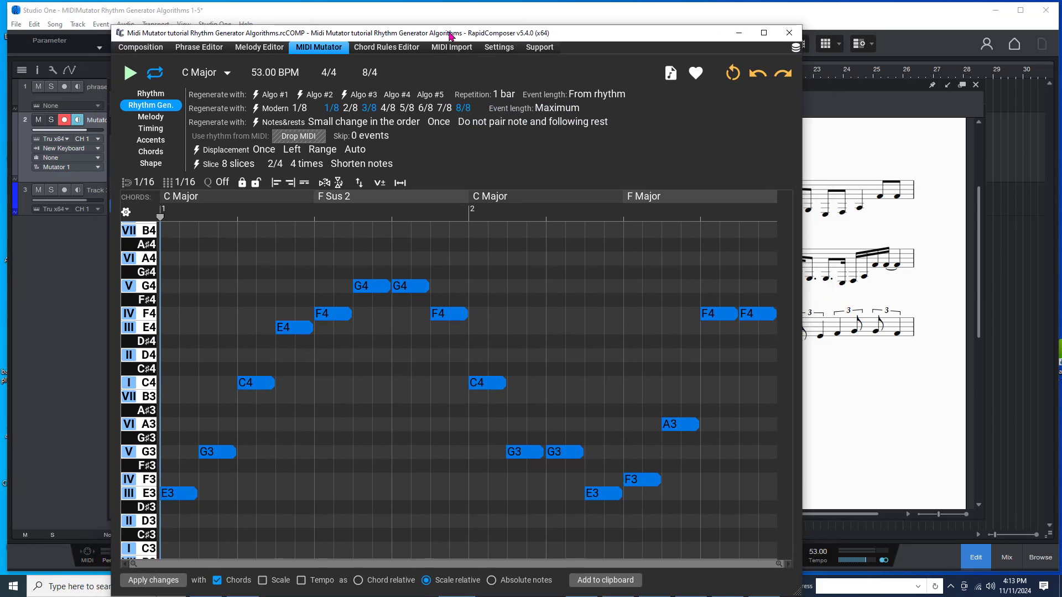